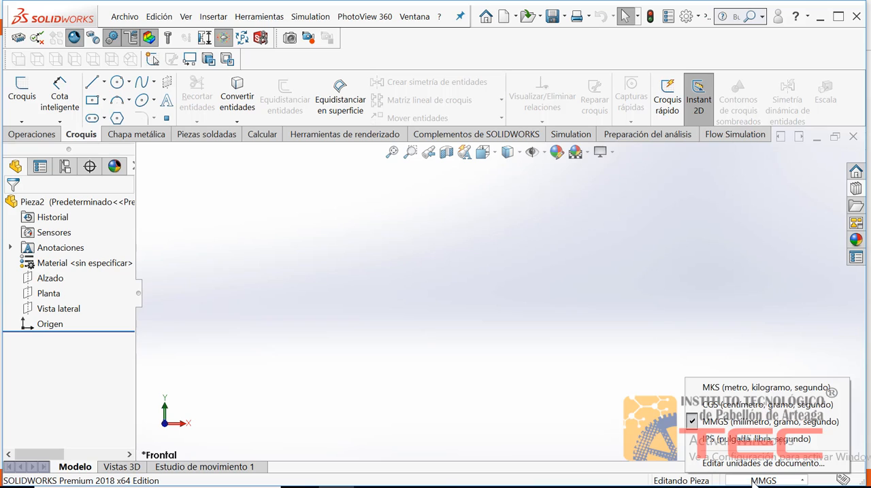
# Step: Open a new sketch on the Alzado plane
pyautogui.click(602, 385)
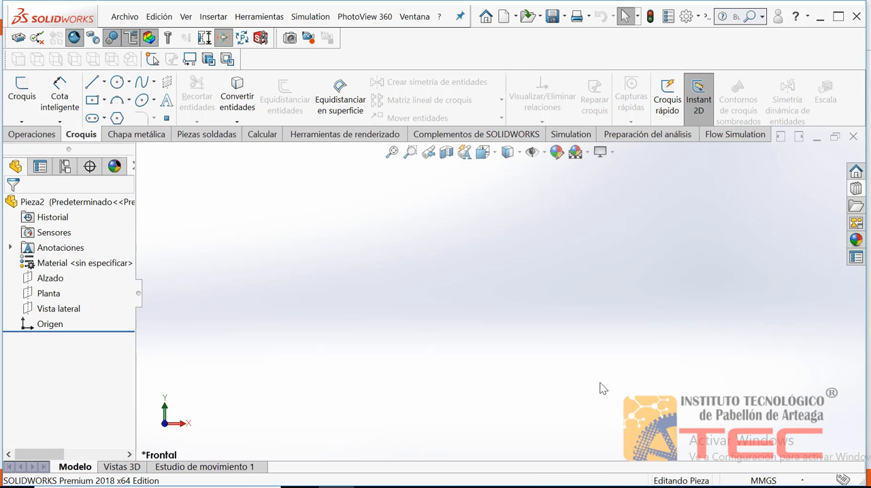
pyautogui.click(29, 280)
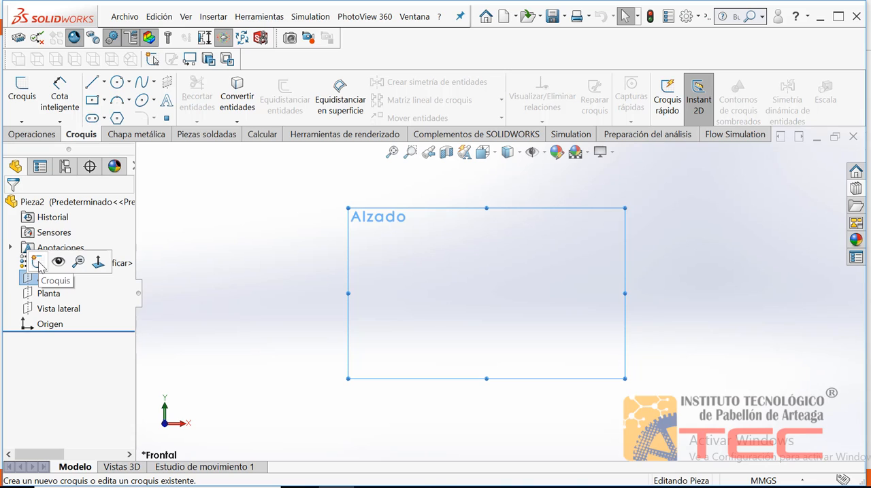
pyautogui.click(38, 262)
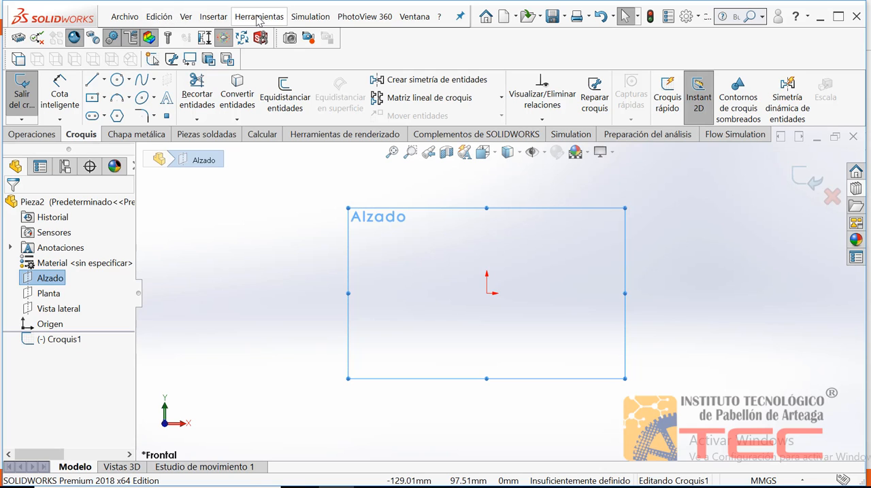
# Step: Insert the Gripper image from the Escritorio folder as a sketch picture and shrink it to about 922 mm wide by 1083 mm high
pyautogui.click(259, 18)
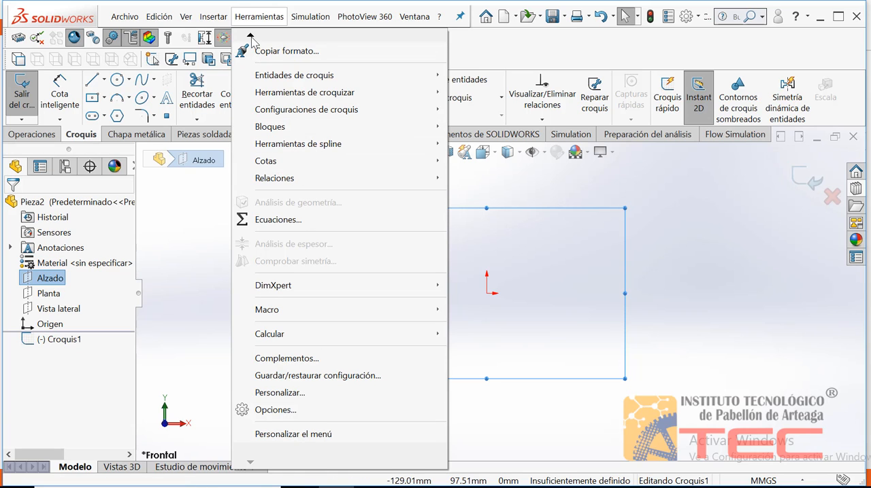
pyautogui.moveTo(251, 38)
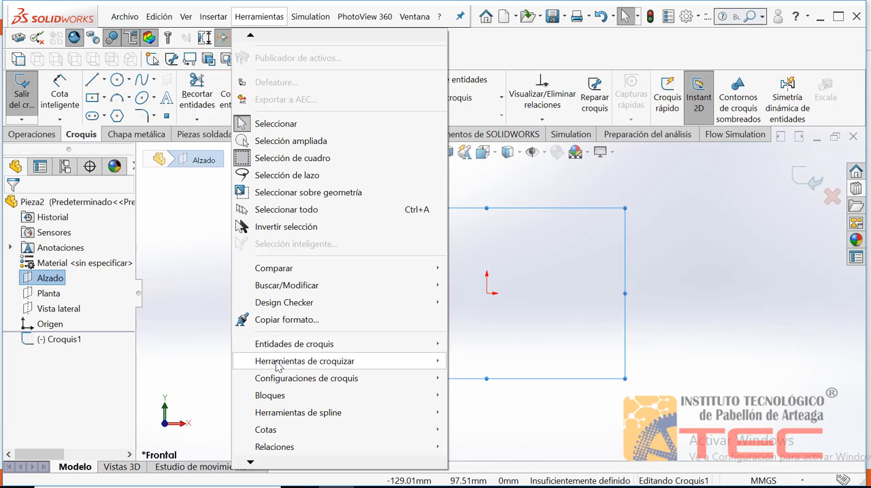
pyautogui.moveTo(319, 368)
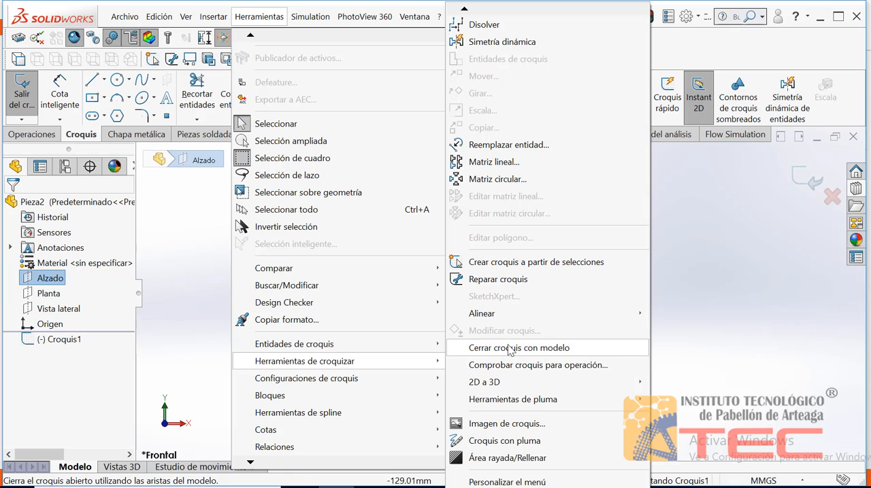
pyautogui.click(500, 425)
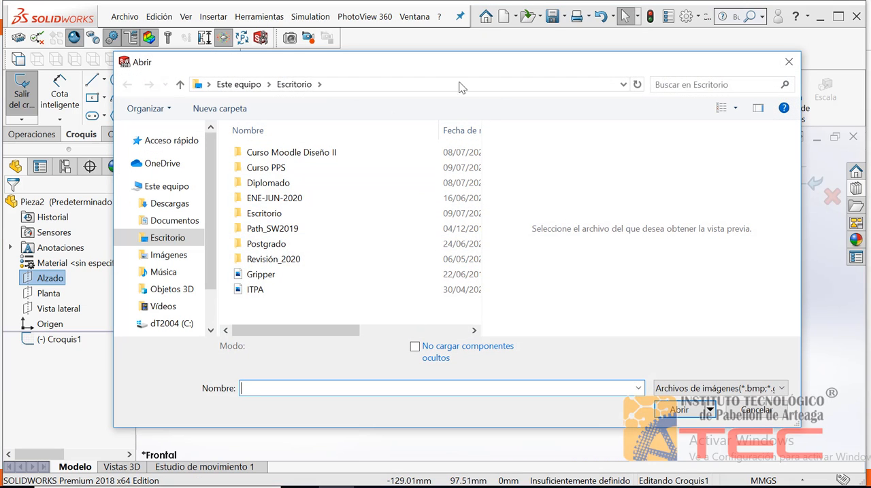
pyautogui.moveTo(443, 62); pyautogui.dragTo(435, 54)
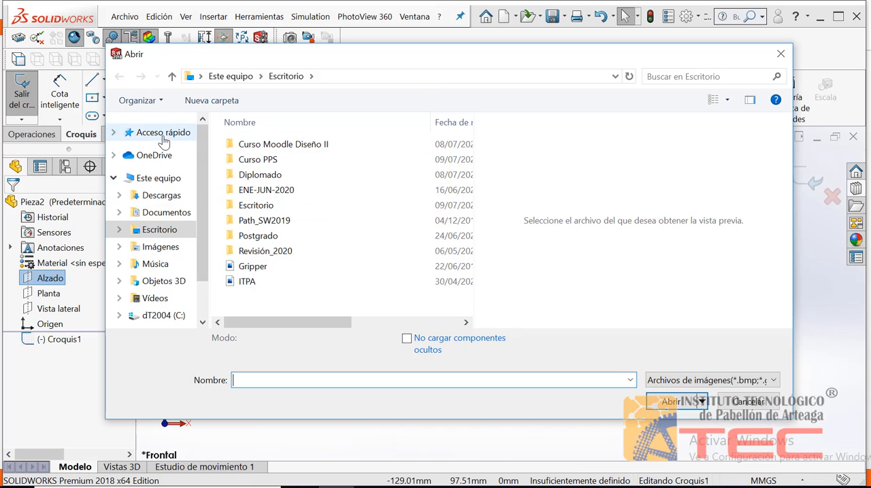
pyautogui.click(158, 233)
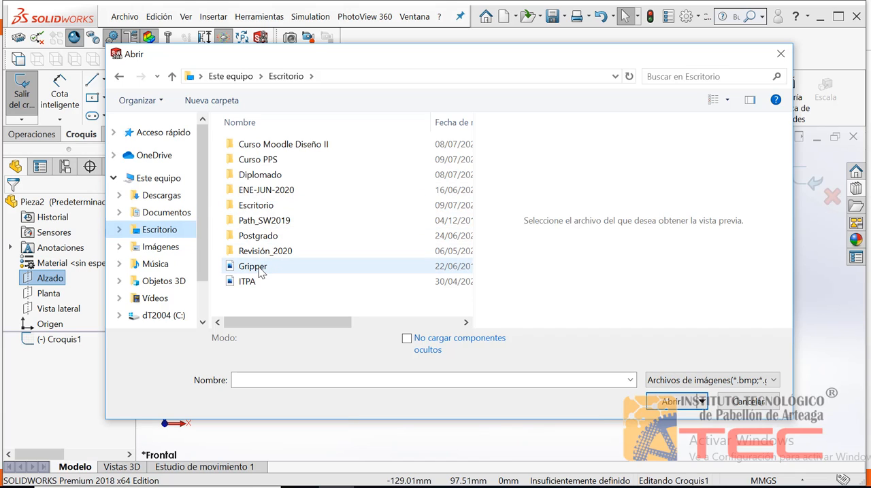
pyautogui.click(252, 266)
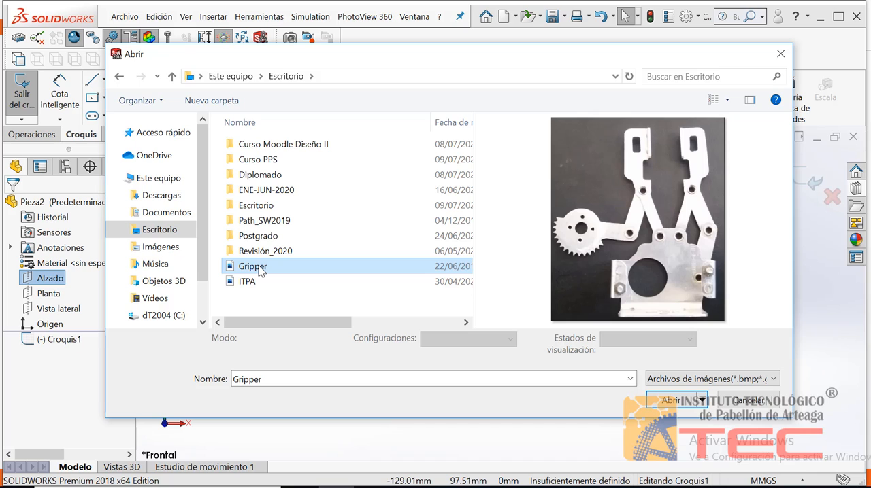
pyautogui.click(670, 402)
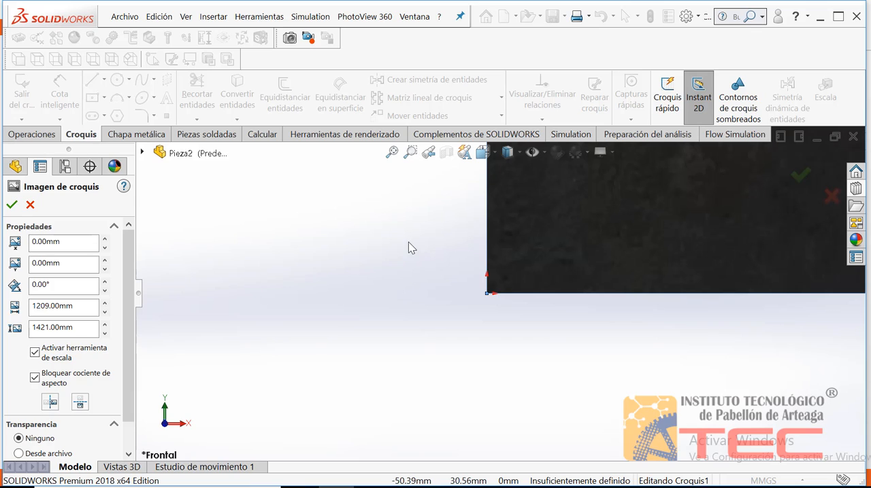
pyautogui.click(392, 153)
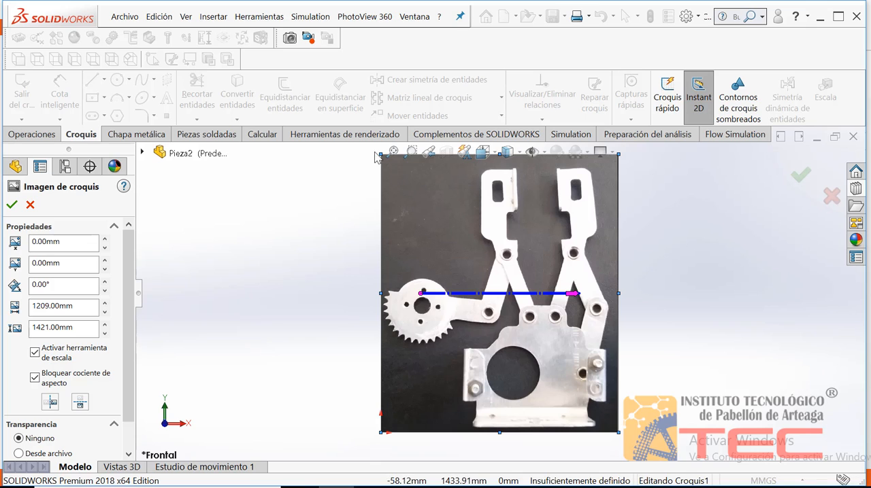
pyautogui.moveTo(379, 153)
pyautogui.mouseDown()
pyautogui.moveTo(454, 216)
pyautogui.moveTo(364, 155)
pyautogui.moveTo(443, 215)
pyautogui.moveTo(416, 202)
pyautogui.moveTo(391, 168)
pyautogui.moveTo(453, 226)
pyautogui.moveTo(389, 159)
pyautogui.moveTo(458, 237)
pyautogui.moveTo(394, 170)
pyautogui.moveTo(425, 204)
pyautogui.moveTo(432, 232)
pyautogui.moveTo(391, 176)
pyautogui.moveTo(419, 232)
pyautogui.moveTo(400, 211)
pyautogui.moveTo(437, 245)
pyautogui.mouseUp()
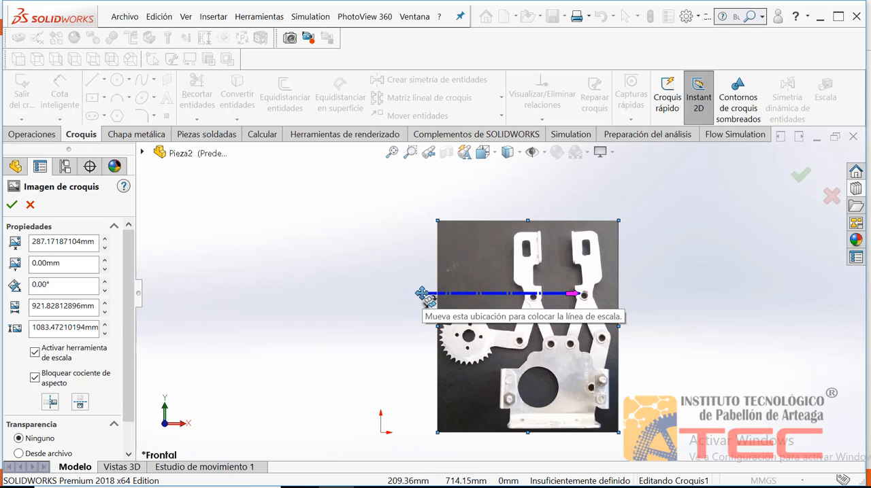
# Step: Place the picture's scale line along the lower flange of the gripper base, spanning it from end to end
pyautogui.moveTo(422, 293); pyautogui.dragTo(448, 296)
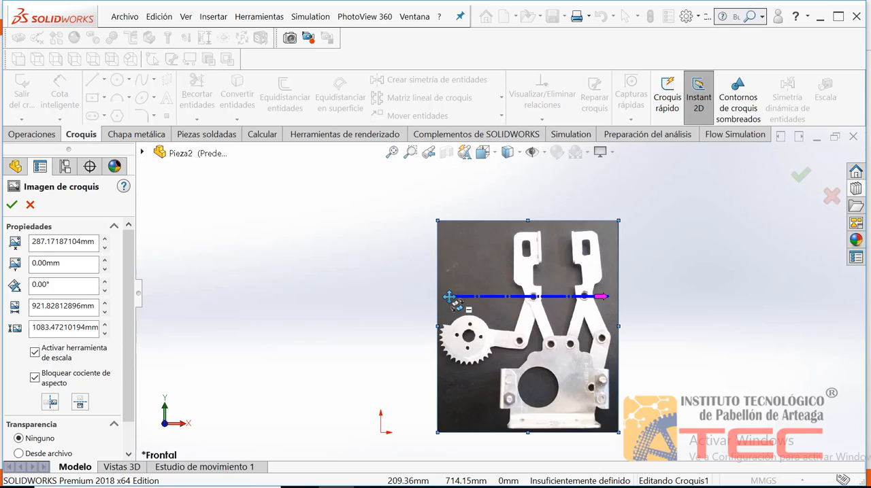
pyautogui.moveTo(449, 297)
pyautogui.mouseDown()
pyautogui.moveTo(509, 400)
pyautogui.moveTo(509, 429)
pyautogui.mouseUp()
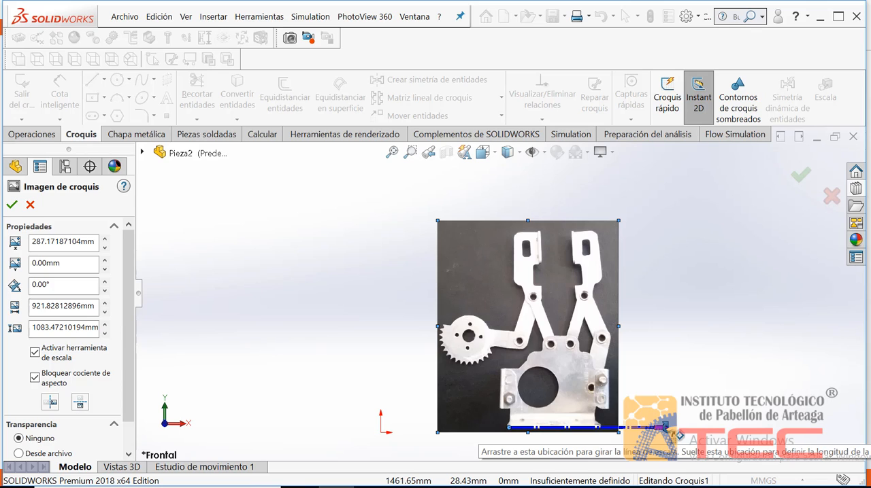
pyautogui.moveTo(665, 428); pyautogui.dragTo(607, 306)
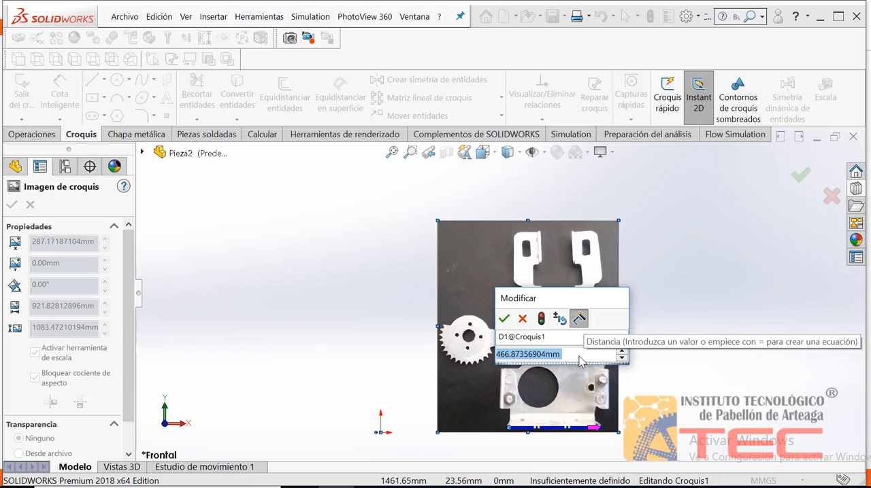
# Step: Set the scale line's length to 54 mm to rescale the picture, and accept the sketch picture
pyautogui.write('54')
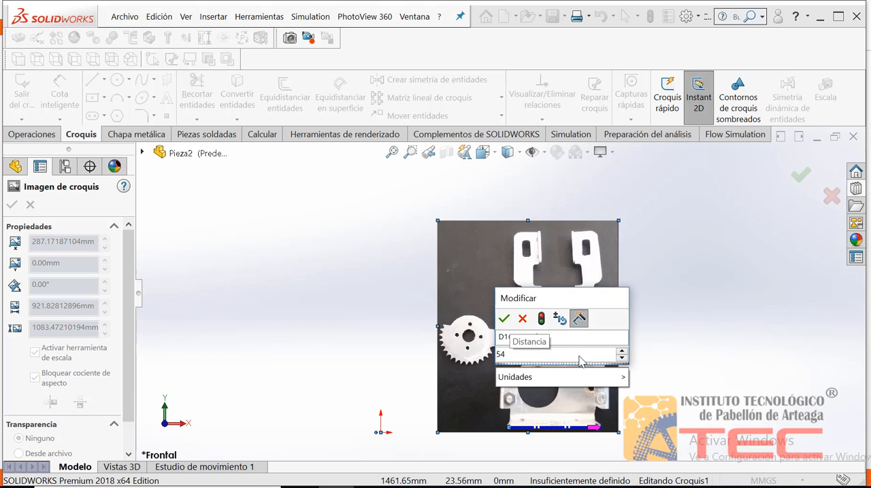
pyautogui.write('mm')
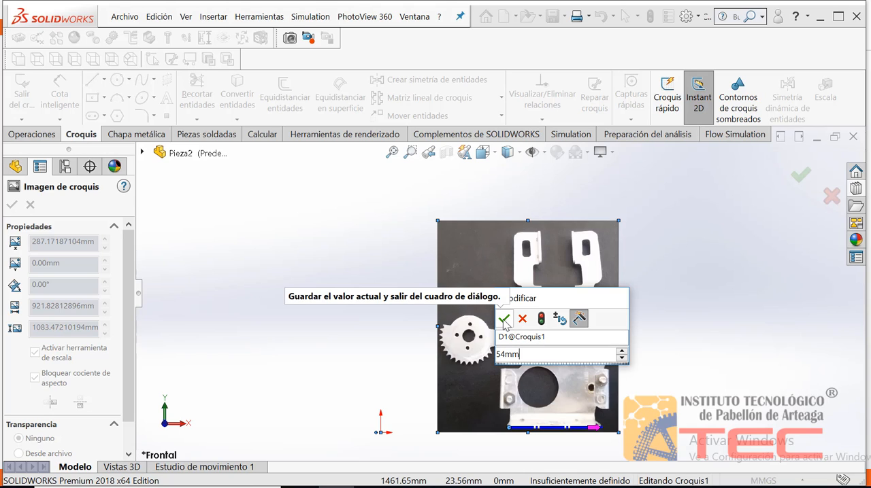
pyautogui.click(504, 319)
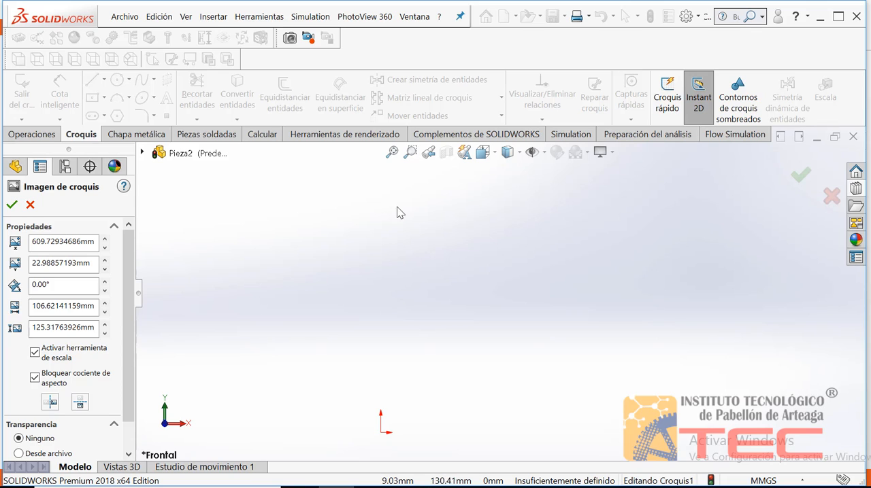
pyautogui.click(391, 153)
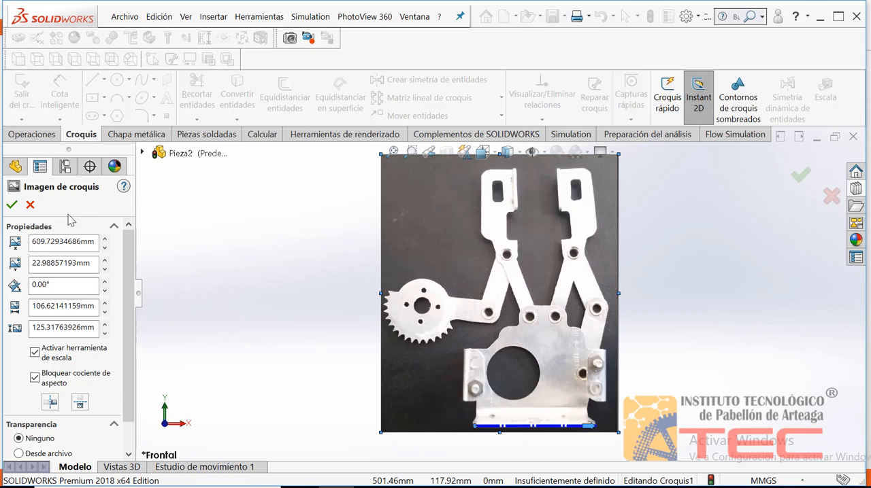
pyautogui.click(12, 205)
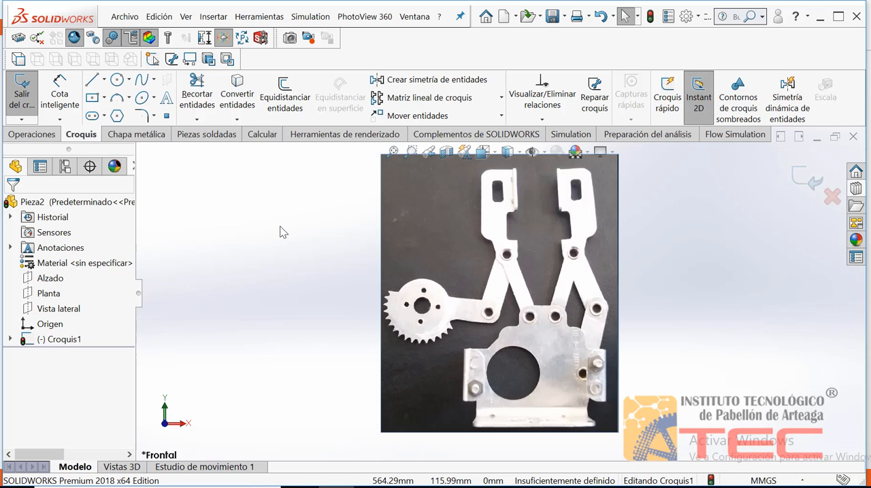
# Step: Start the Line tool in the sketch containing the gripper picture
pyautogui.click(93, 81)
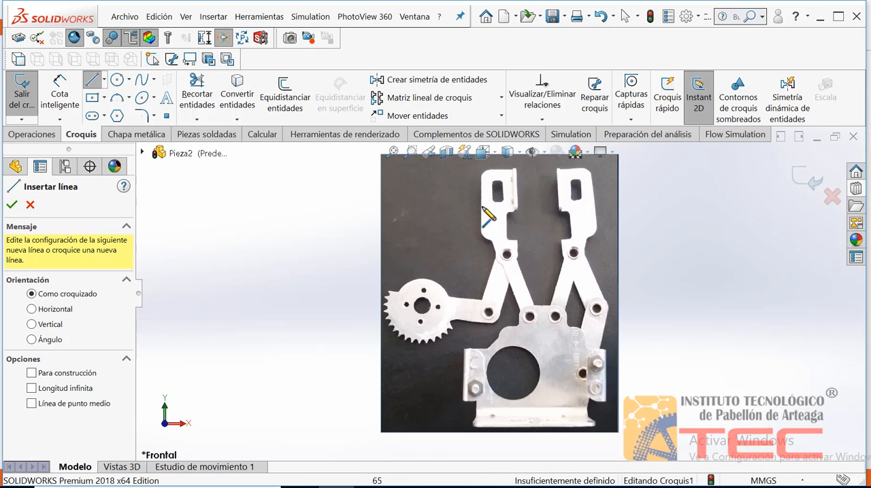
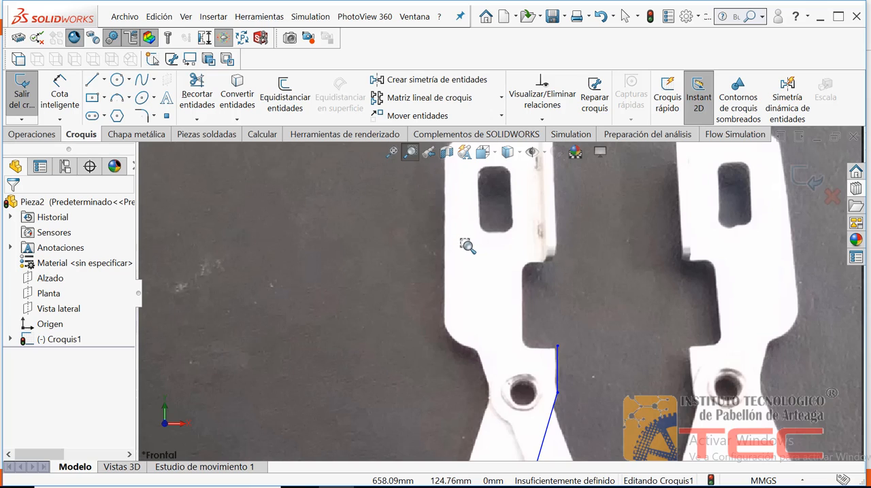
# Step: Move the upper endpoint of the short vertical line onto the corner of the left jaw's lower step
pyautogui.click(413, 154)
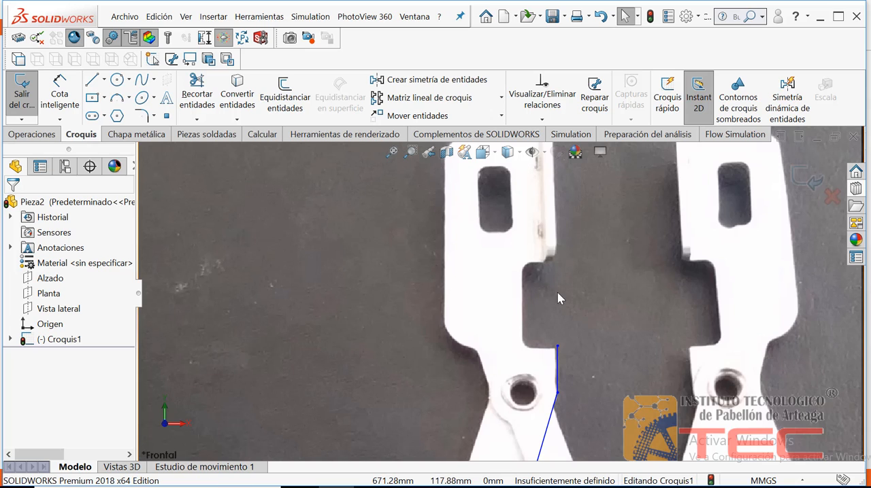
pyautogui.click(557, 348)
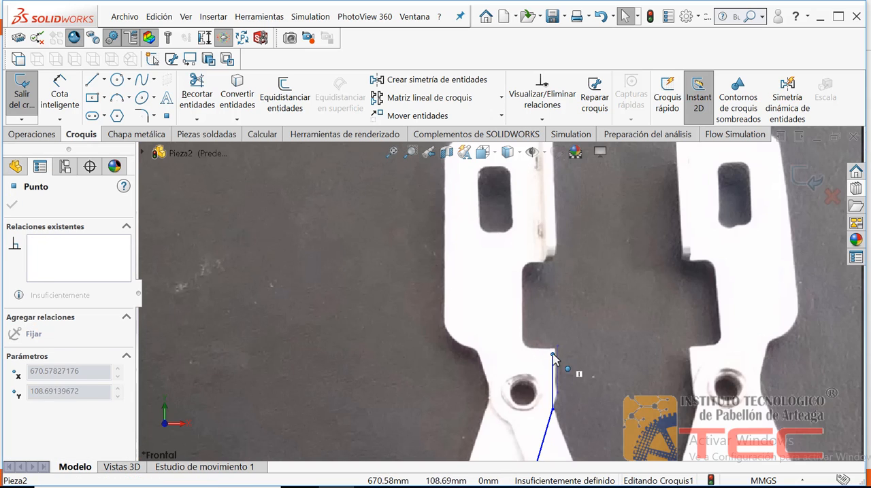
pyautogui.moveTo(556, 348); pyautogui.dragTo(556, 350)
pyautogui.click(509, 330)
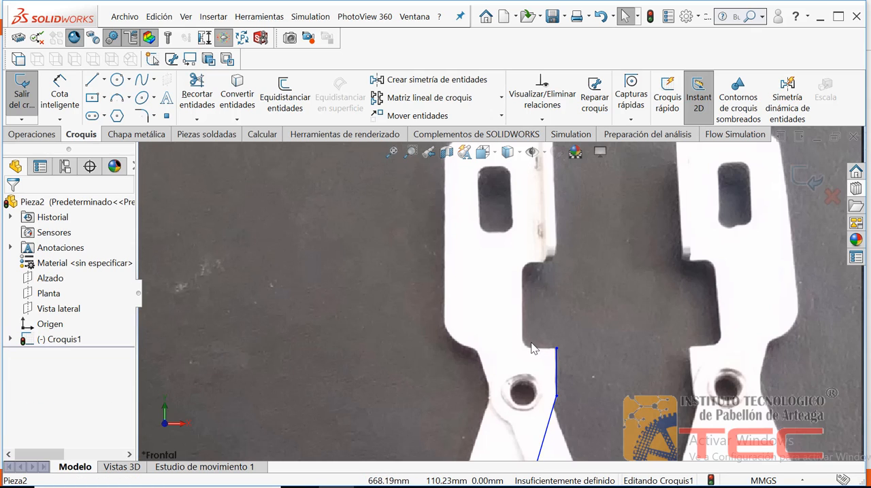
# Step: Sketch a short horizontal line from the vertical line's upper endpoint along the lower edge of the left jaw's notch
pyautogui.click(92, 87)
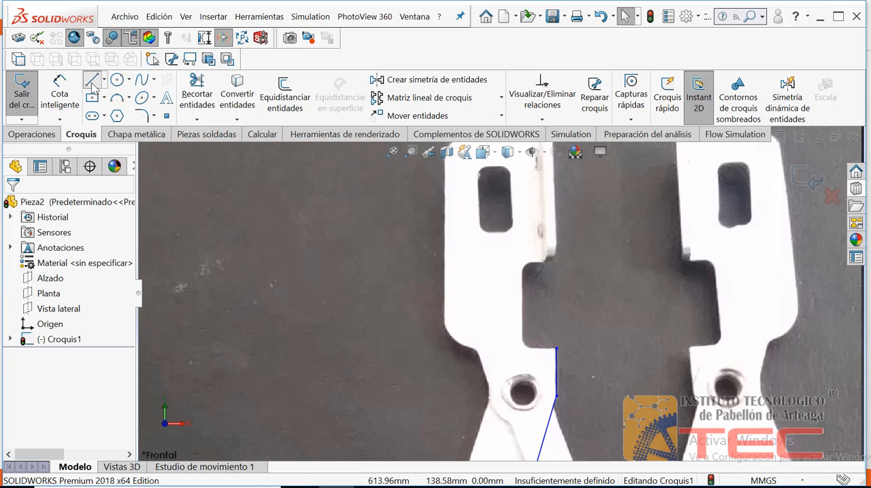
pyautogui.click(556, 350)
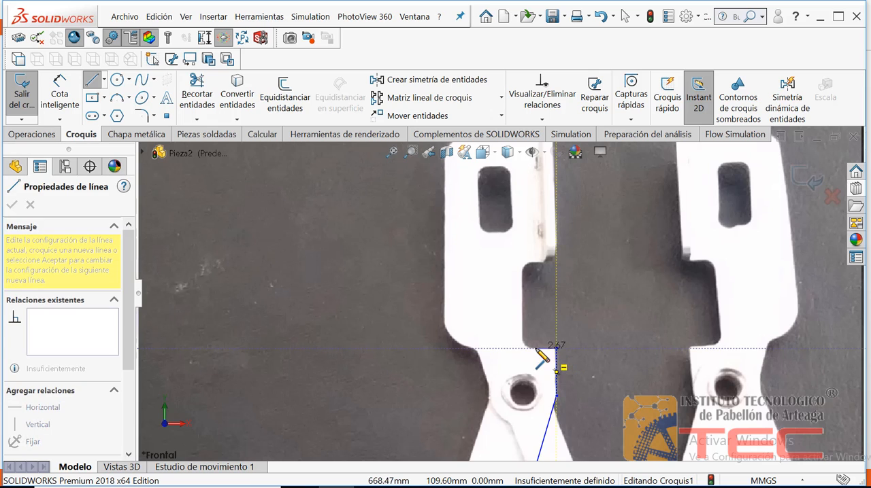
pyautogui.click(530, 349)
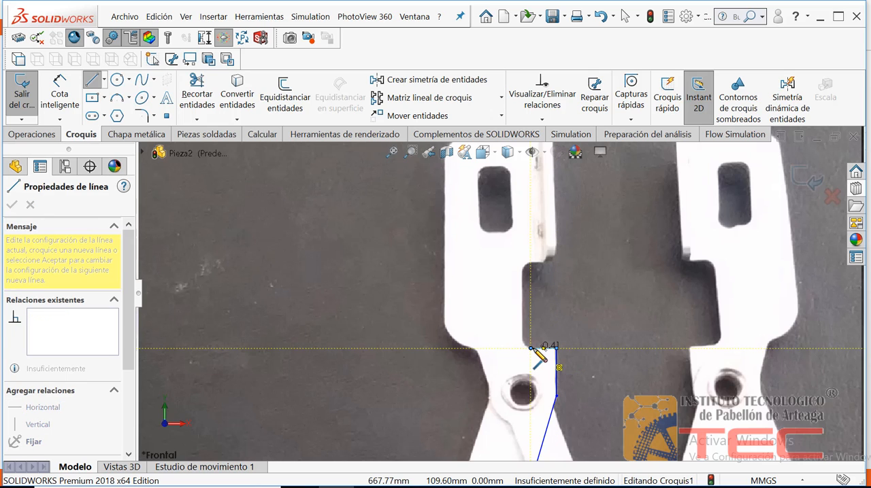
pyautogui.press('Escape')
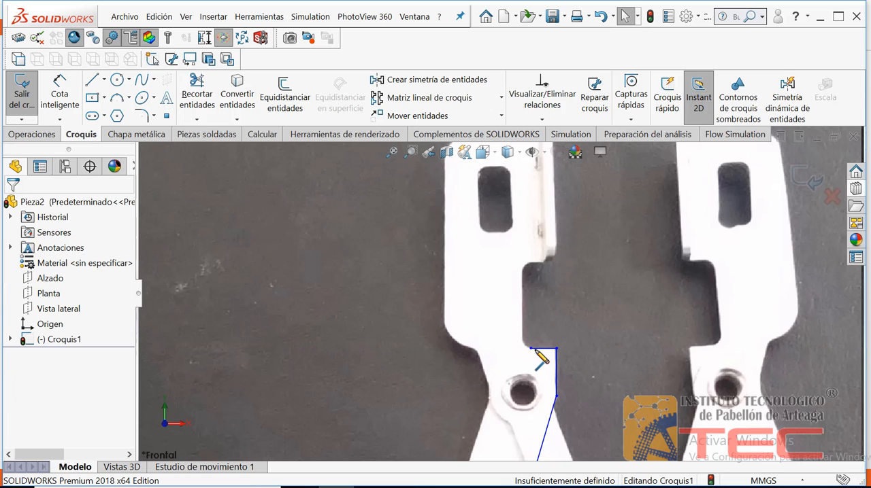
# Step: Sketch a vertical line about 9.6 mm long up the inner edge of the left jaw's notch
pyautogui.click(92, 81)
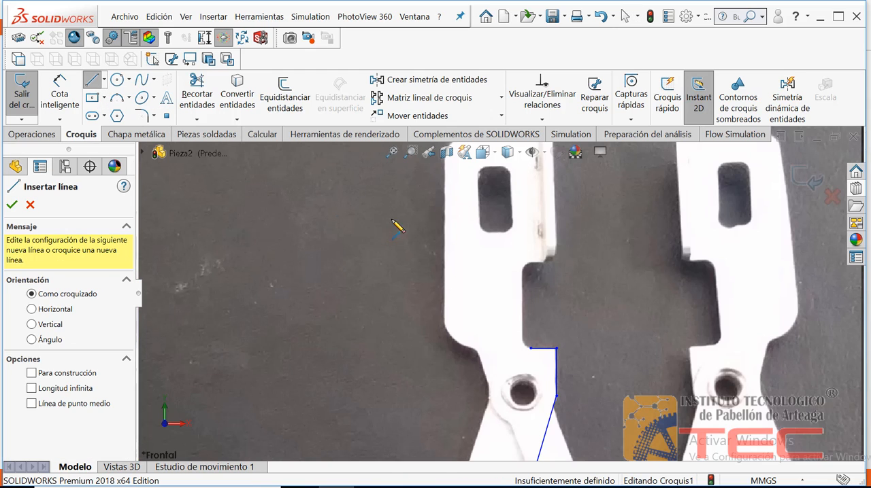
pyautogui.click(525, 344)
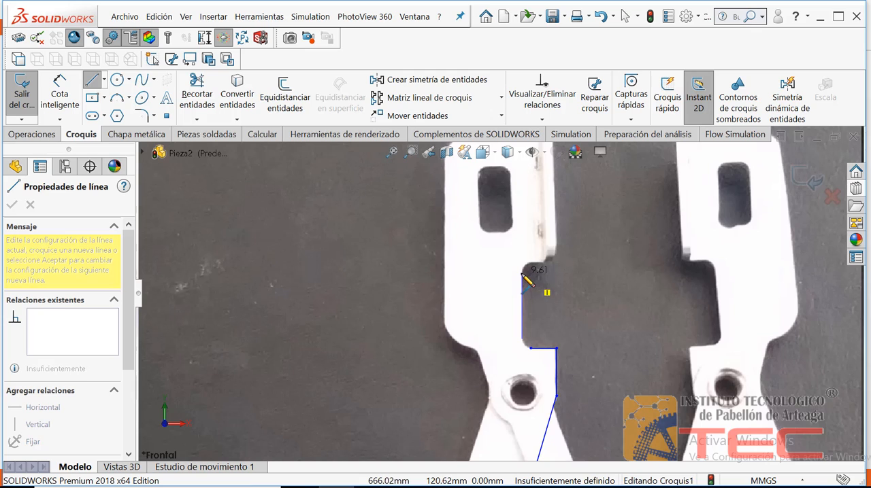
pyautogui.click(522, 274)
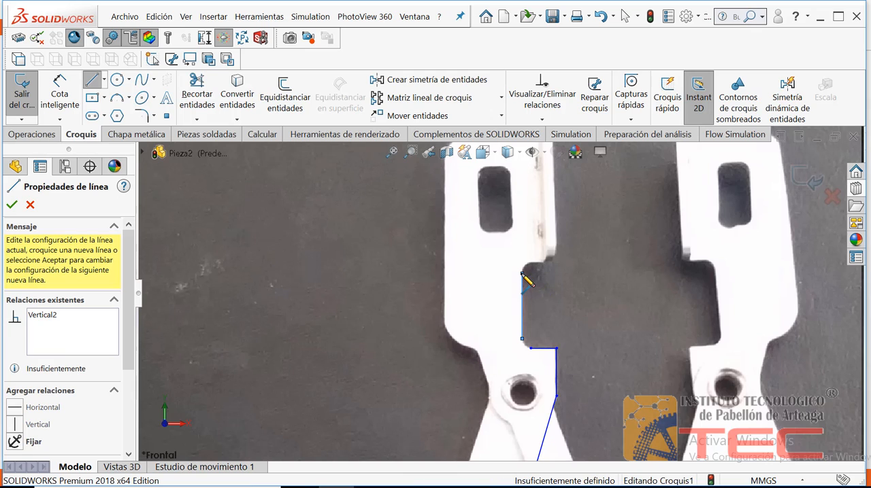
pyautogui.press('Escape')
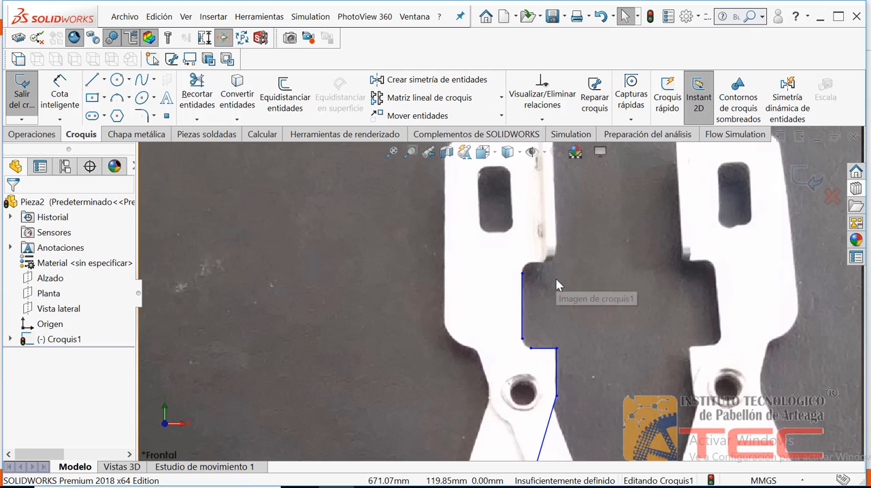
# Step: Sketch a short horizontal line along the upper edge of the left jaw's notch, leaving a gap for the corner rounding
pyautogui.click(93, 81)
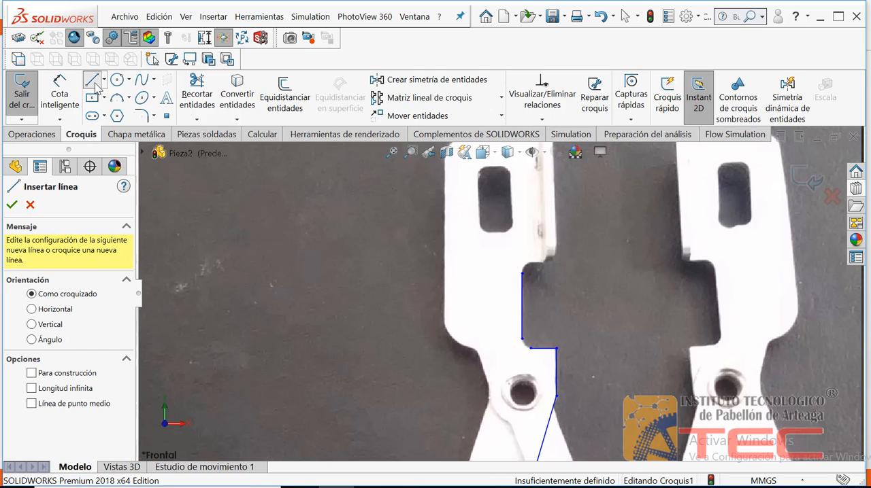
pyautogui.click(531, 267)
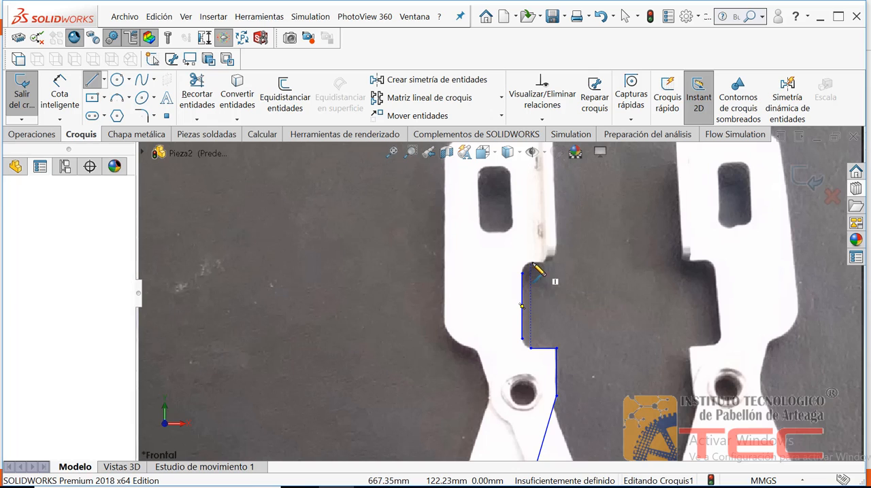
pyautogui.click(550, 264)
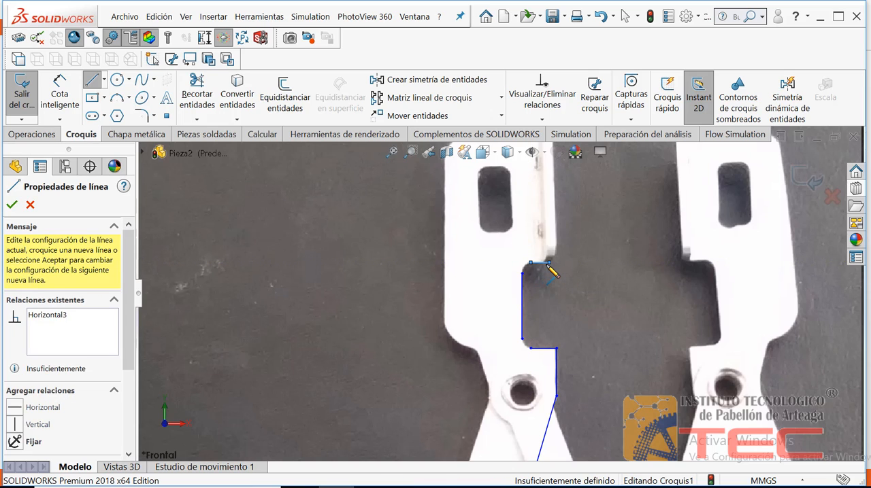
pyautogui.press('Escape')
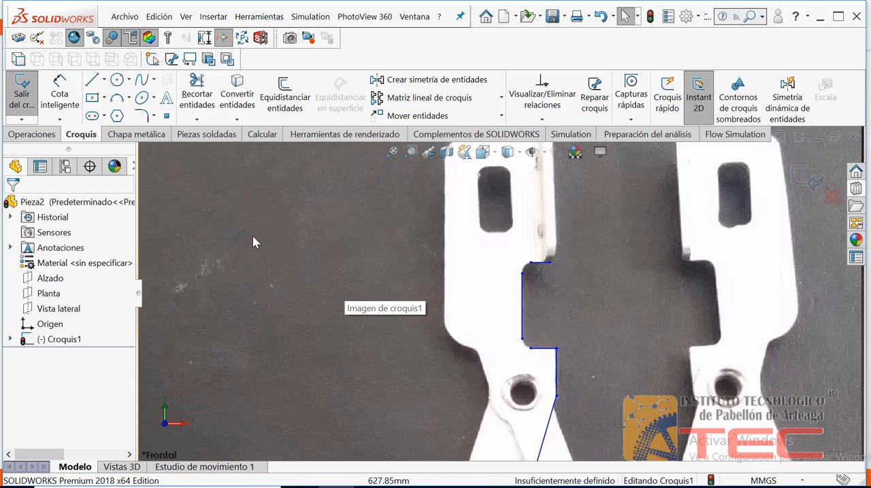
# Step: Round the notch's lower corner with a 3-point arc joining the vertical line to the lower horizontal line
pyautogui.click(155, 119)
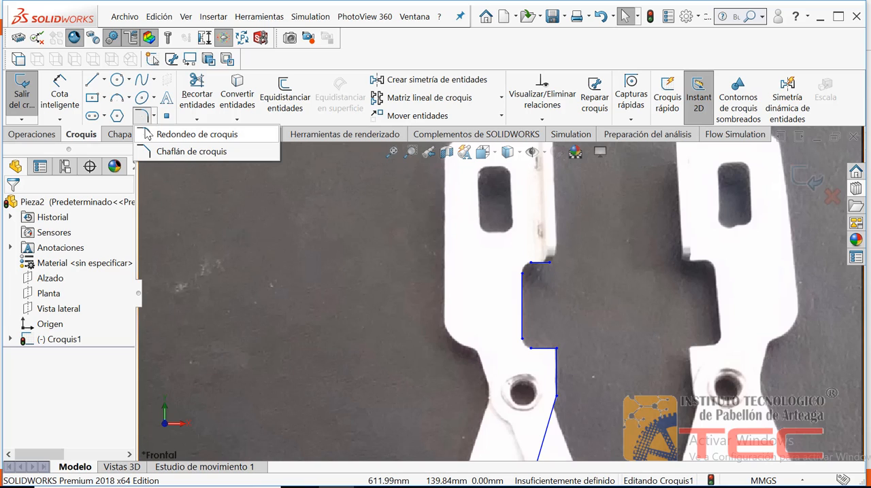
pyautogui.click(122, 101)
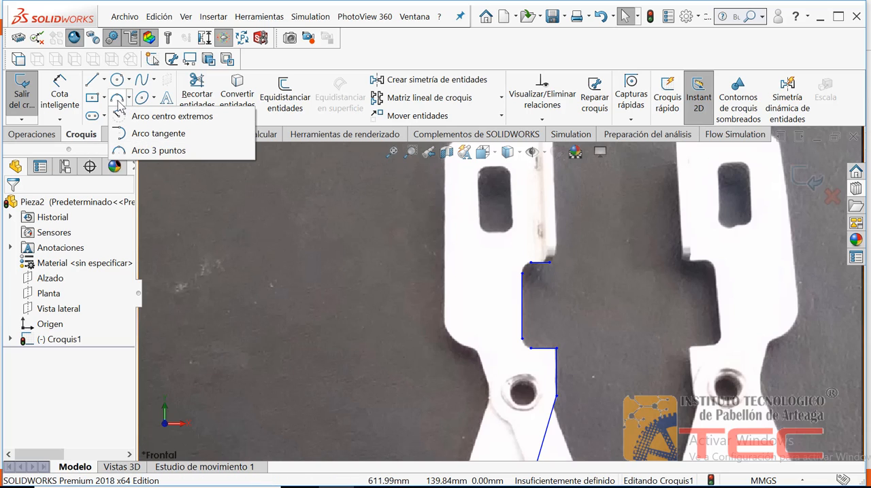
pyautogui.click(119, 102)
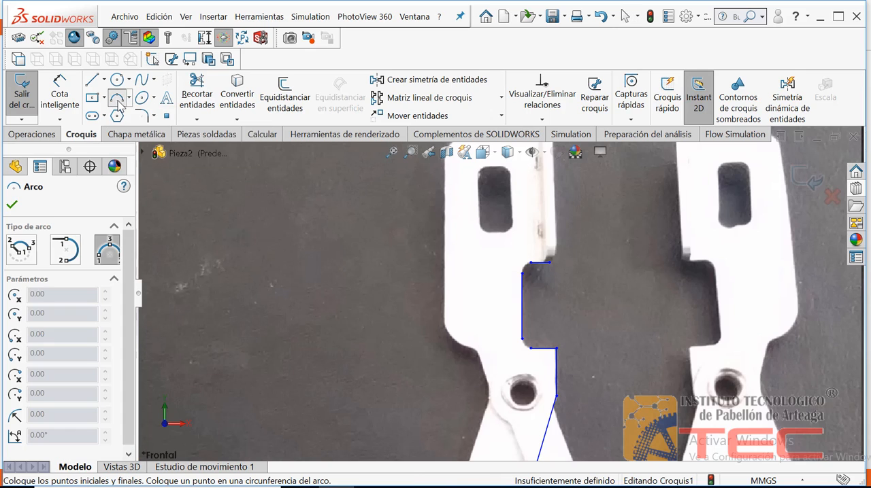
pyautogui.click(523, 339)
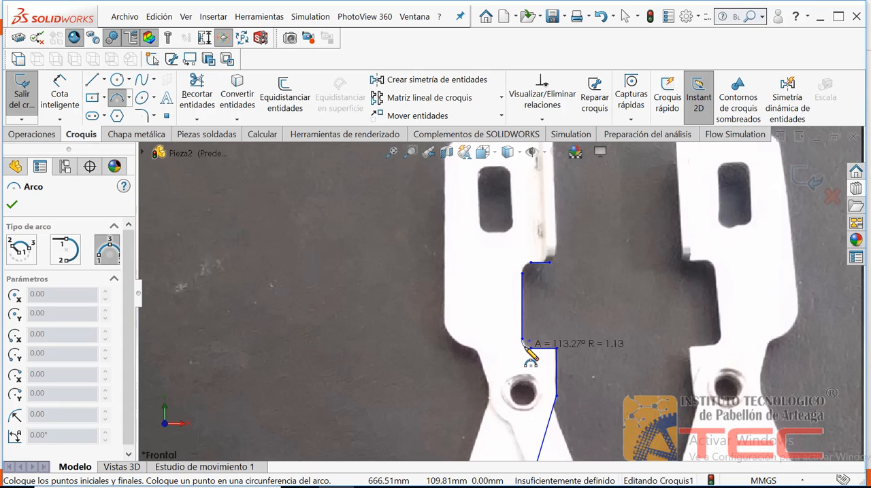
pyautogui.click(530, 355)
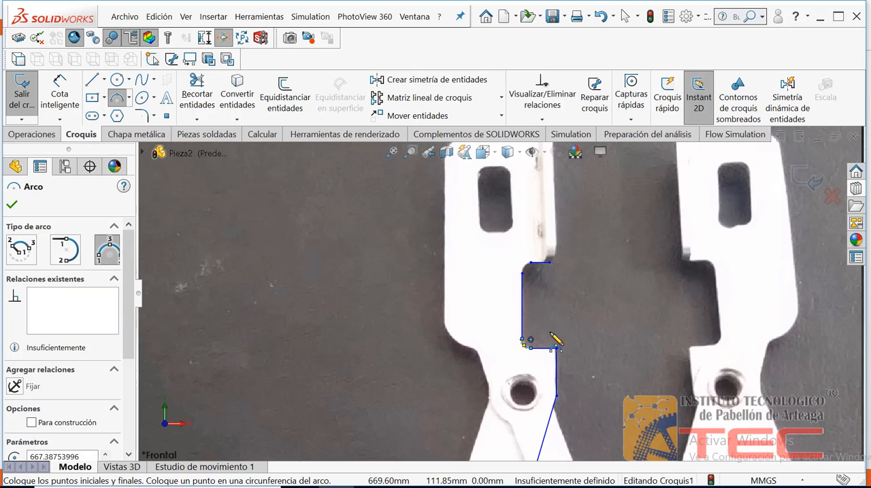
pyautogui.press('Escape')
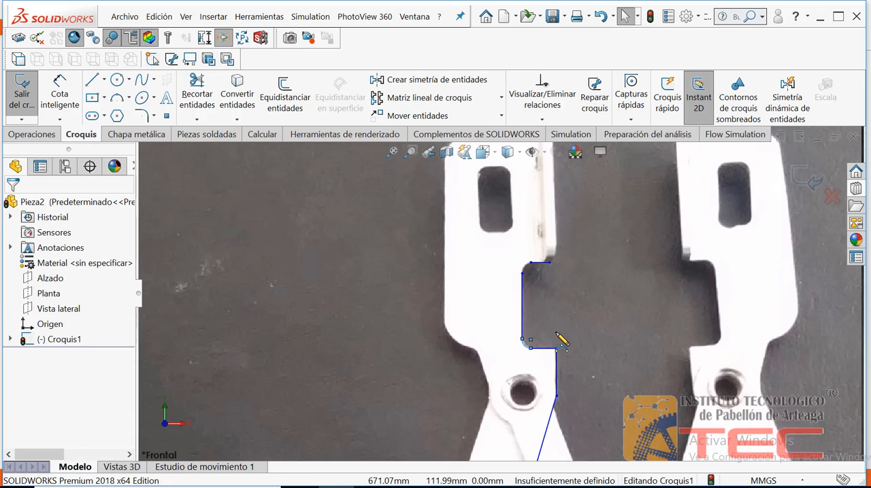
# Step: Round the notch's upper corner with a 3-point arc of about 1.6 mm radius joining the vertical and upper horizontal lines
pyautogui.click(410, 151)
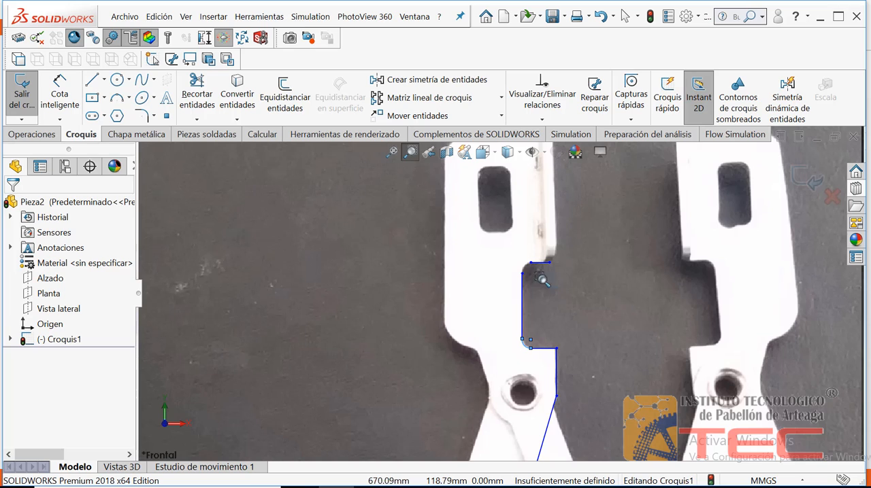
pyautogui.moveTo(542, 279)
pyautogui.mouseDown()
pyautogui.moveTo(503, 248)
pyautogui.moveTo(507, 254)
pyautogui.mouseUp()
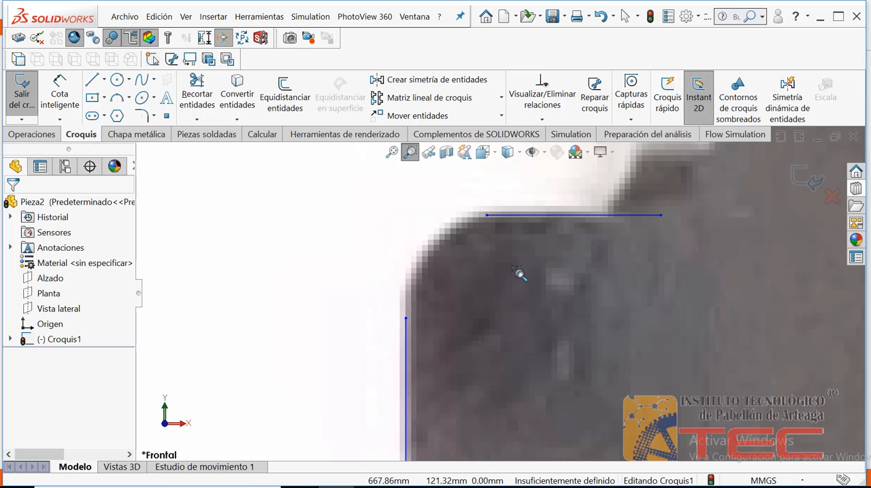
pyautogui.press('Escape')
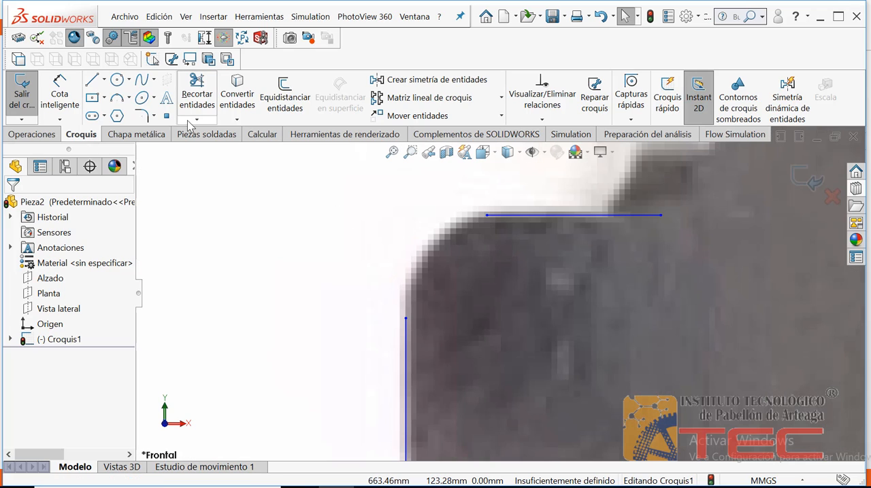
pyautogui.click(117, 100)
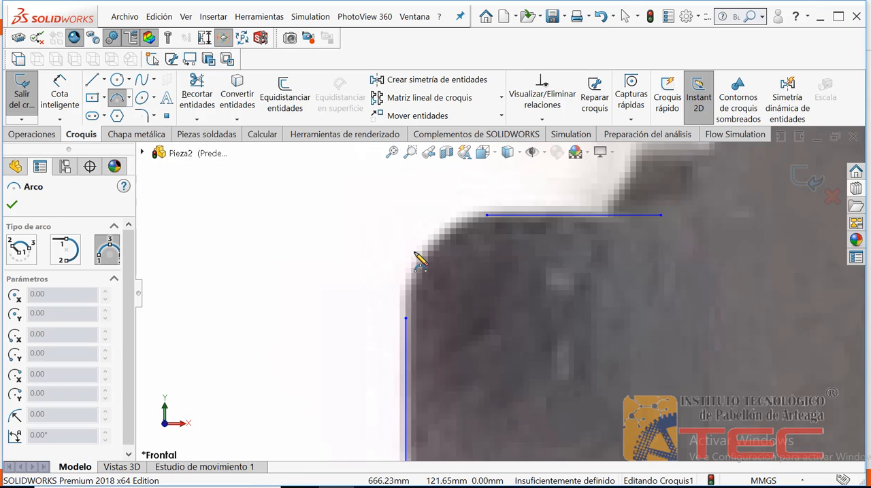
pyautogui.click(406, 319)
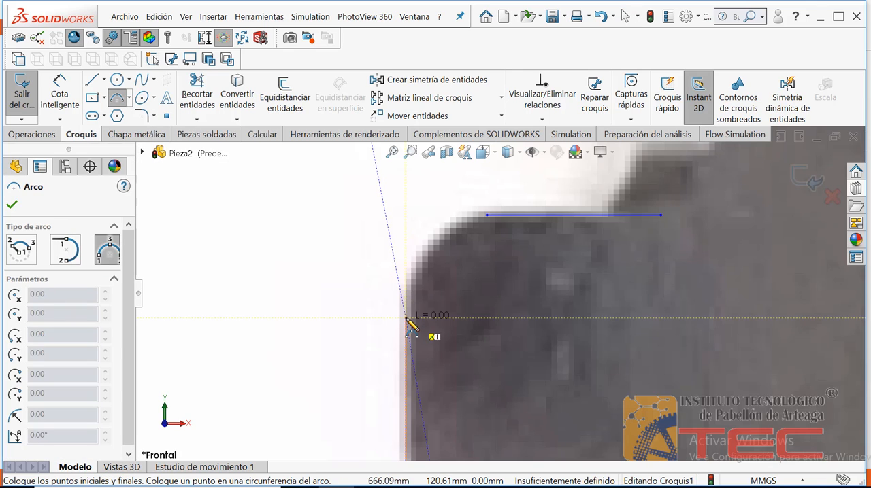
pyautogui.click(485, 216)
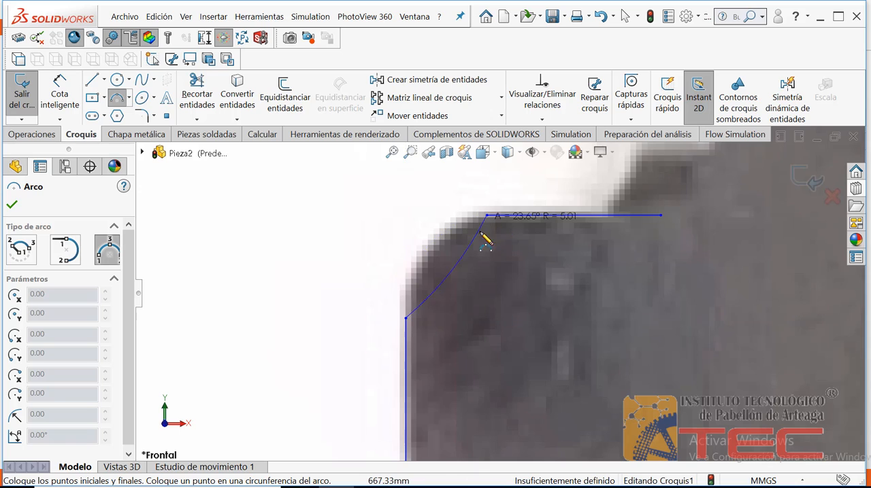
pyautogui.click(438, 252)
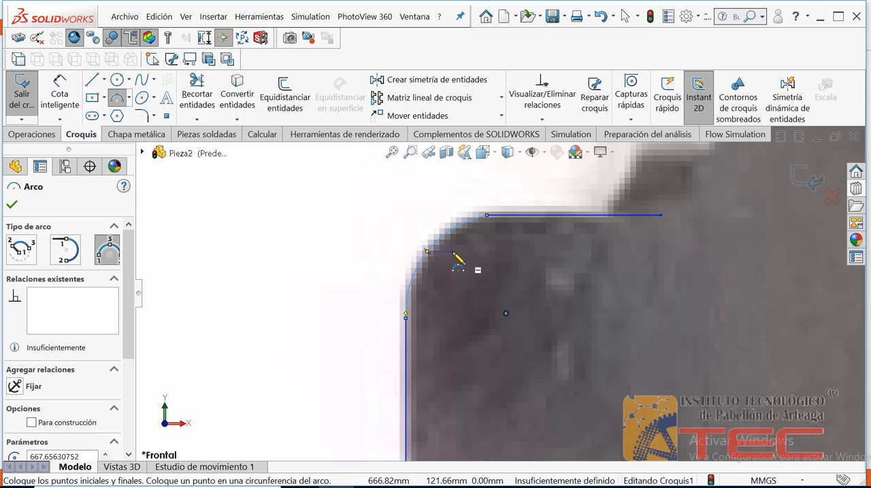
pyautogui.press('Escape')
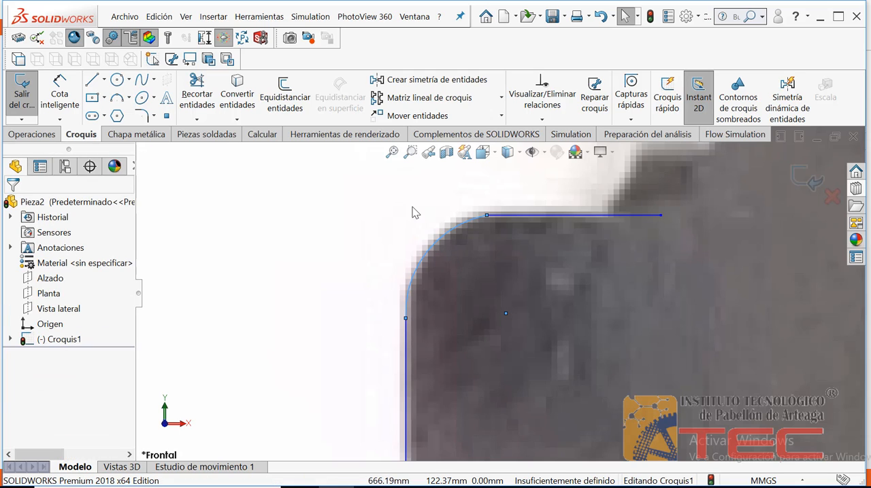
# Step: Consult the Mordaza profile reference for Práctica N°9 in the Nitro Pro manual and return to the SOLIDWORKS sketch
pyautogui.click(394, 153)
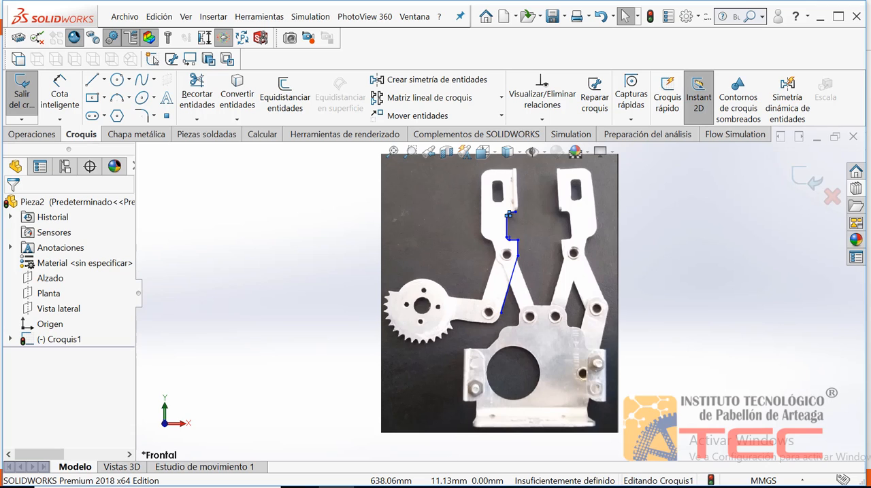
pyautogui.click(372, 487)
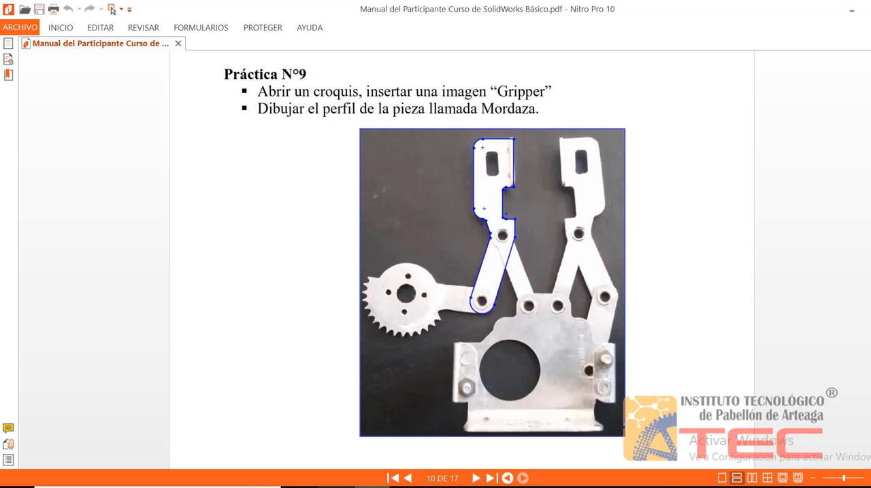
pyautogui.click(337, 487)
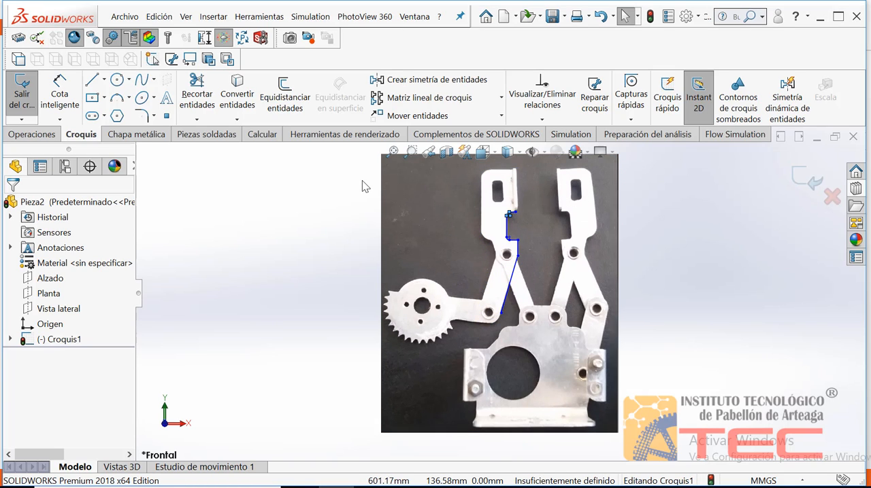
# Step: Sketch a 3-point arc of about 5 mm radius around the lower pivot hole, starting from the slanted line's lower end
pyautogui.click(410, 151)
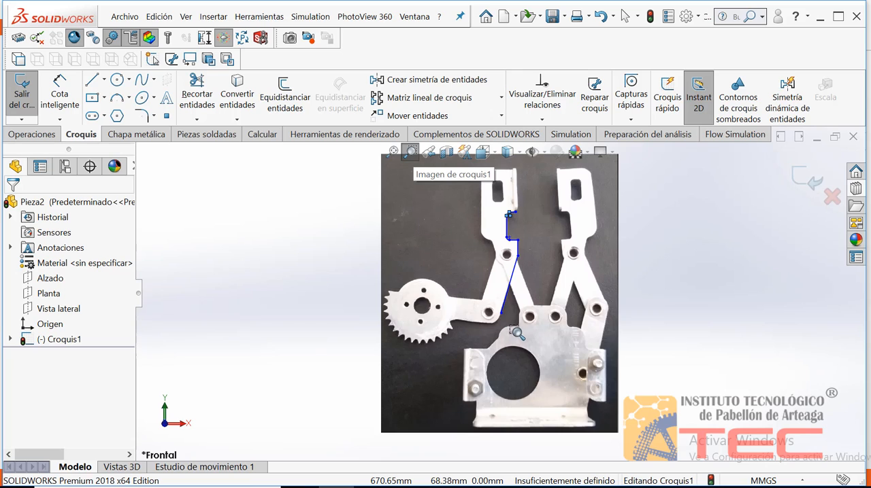
pyautogui.moveTo(512, 330); pyautogui.dragTo(461, 282)
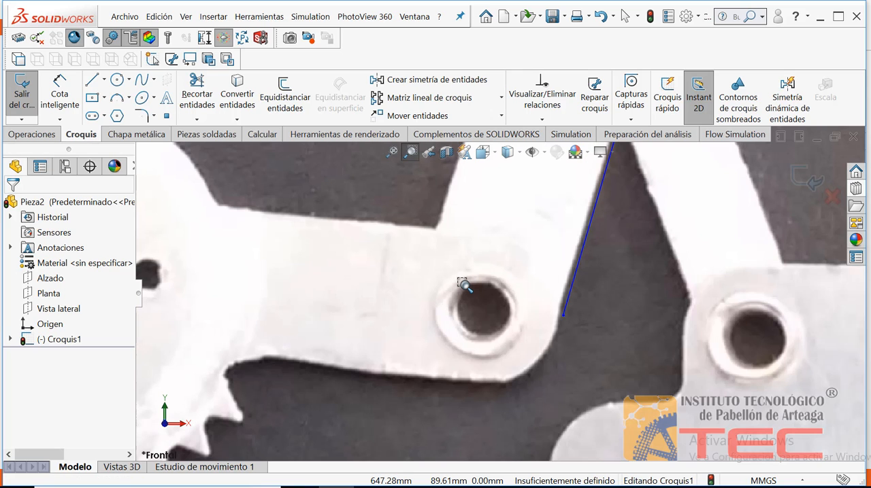
pyautogui.press('Escape')
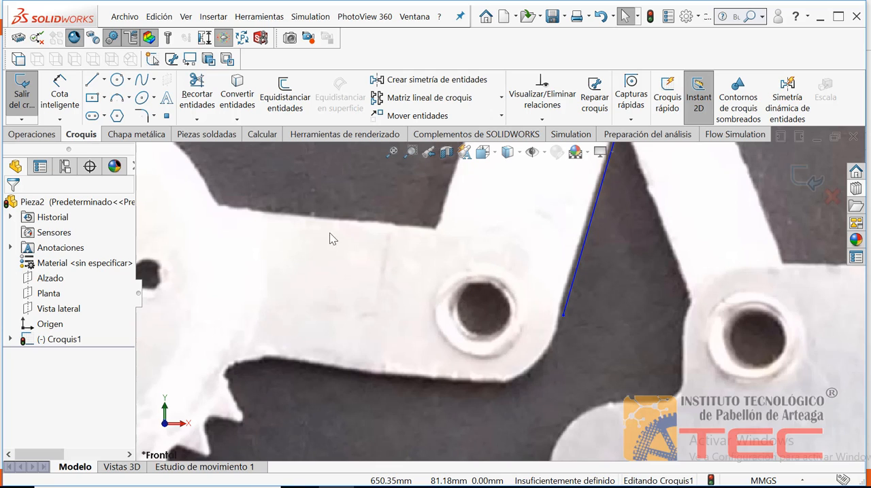
pyautogui.click(118, 100)
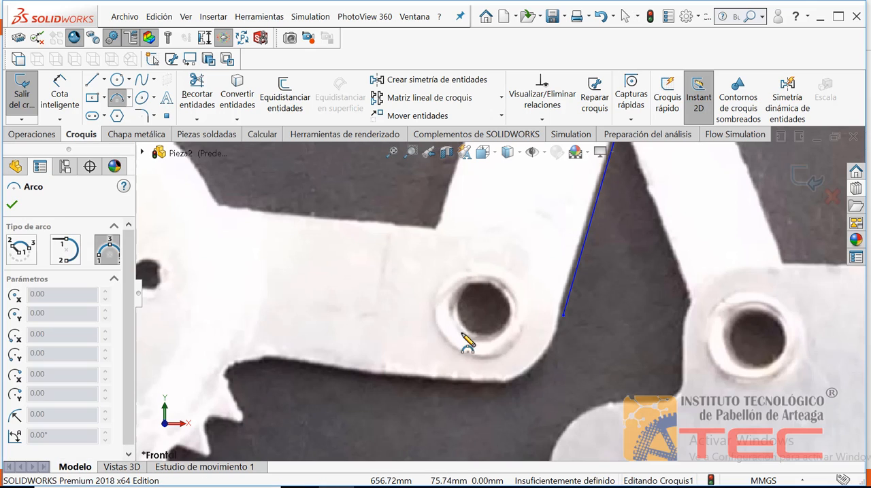
pyautogui.click(563, 317)
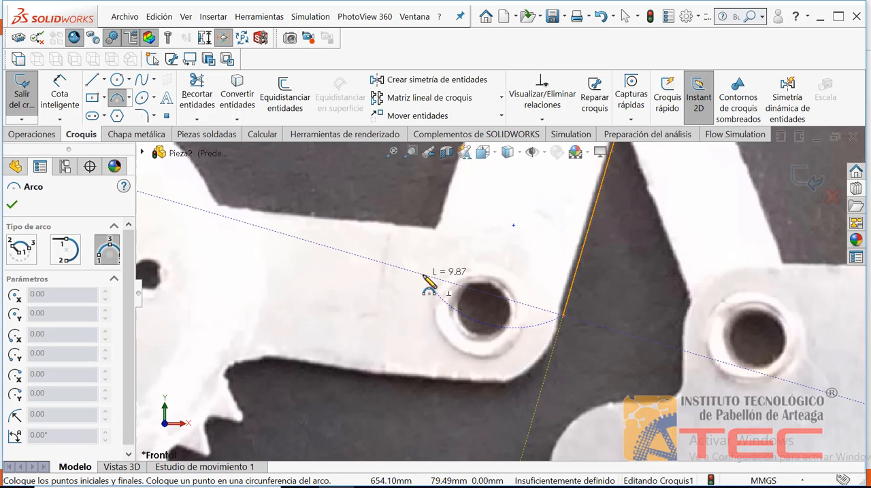
pyautogui.click(423, 276)
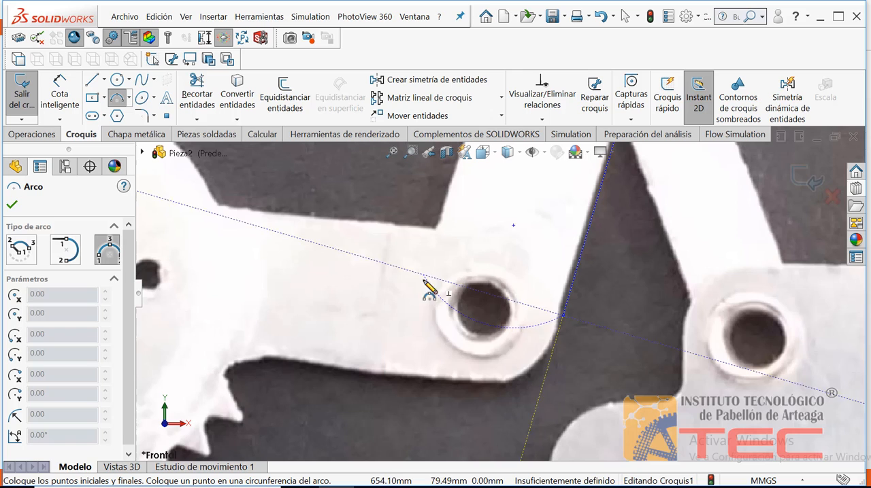
pyautogui.click(456, 381)
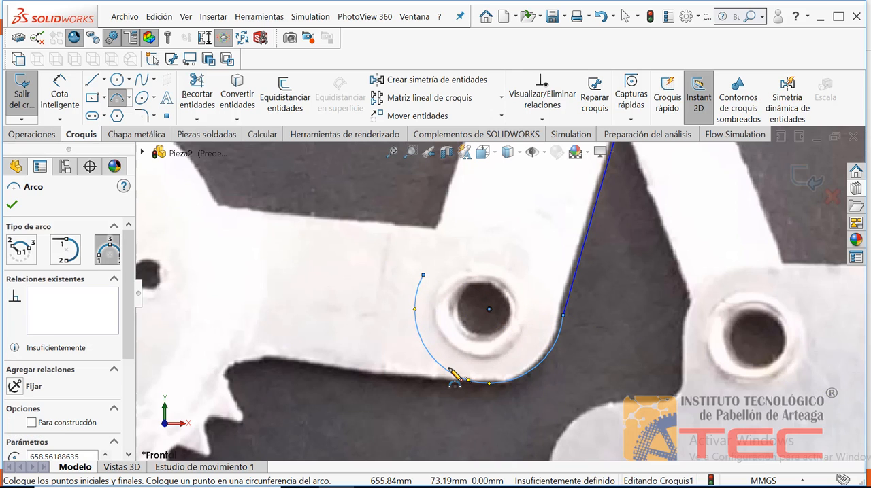
pyautogui.press('Escape')
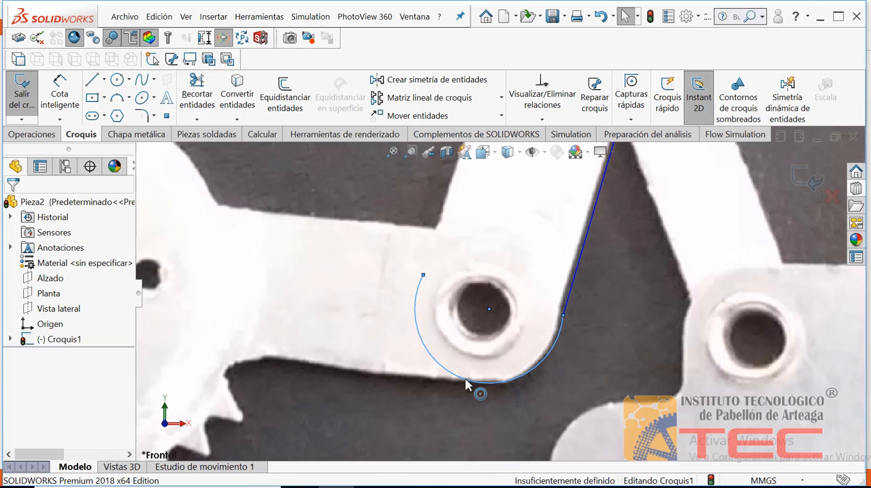
# Step: Centre the new arc on the lower pivot hole and shorten its free end along the arc
pyautogui.click(477, 383)
pyautogui.click(464, 312)
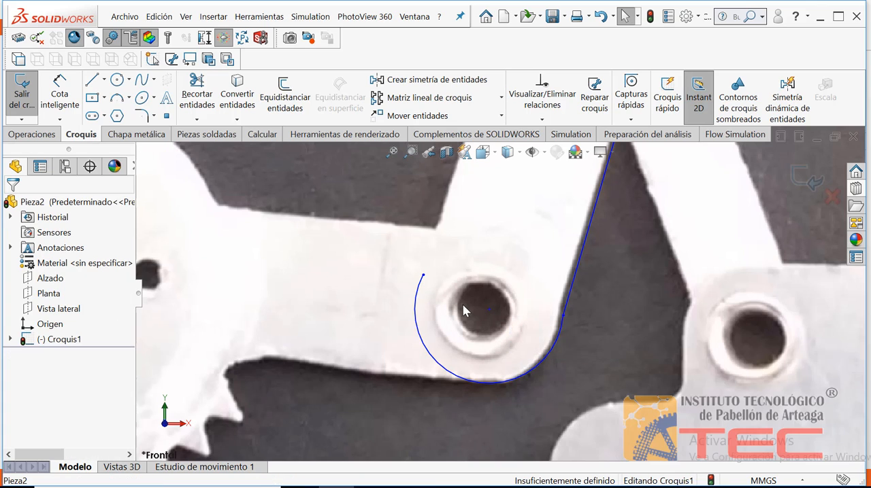
pyautogui.click(418, 305)
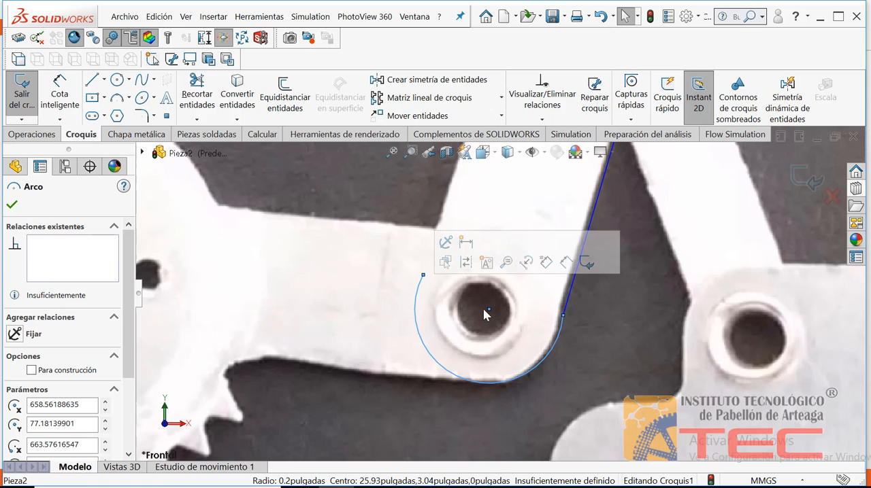
pyautogui.click(489, 311)
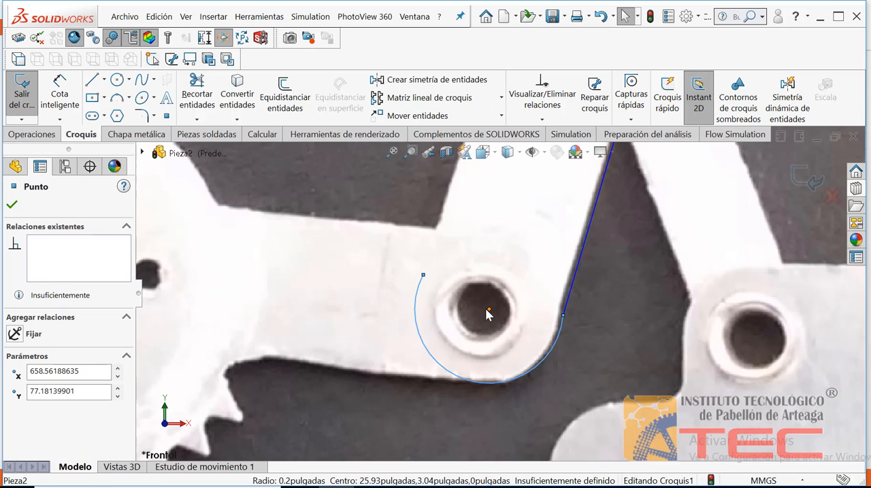
pyautogui.click(488, 312)
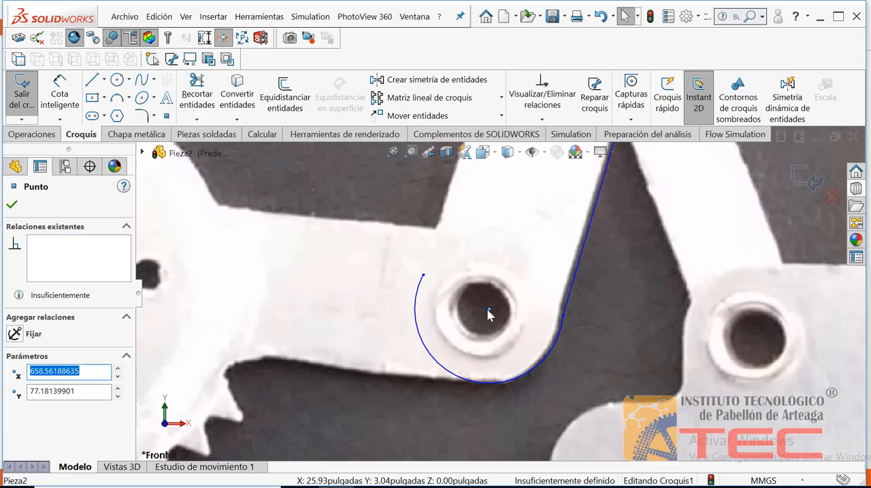
pyautogui.moveTo(489, 310)
pyautogui.mouseDown()
pyautogui.moveTo(477, 308)
pyautogui.moveTo(485, 307)
pyautogui.mouseUp()
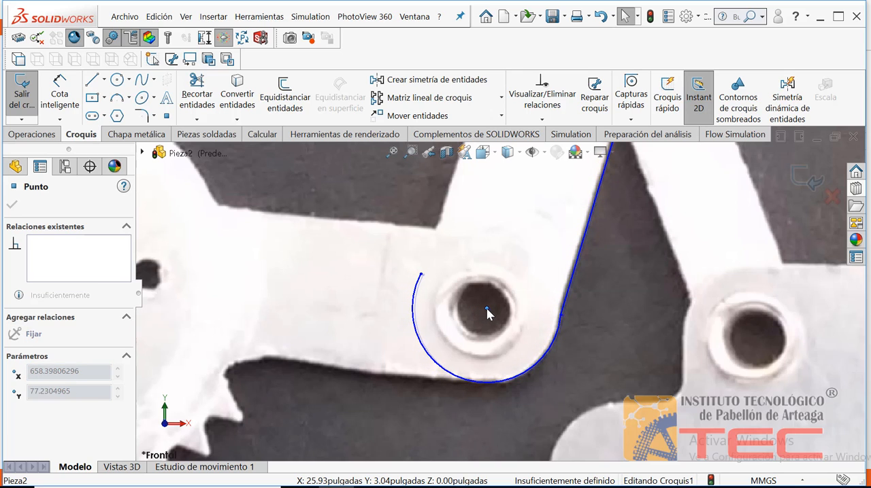
pyautogui.click(429, 278)
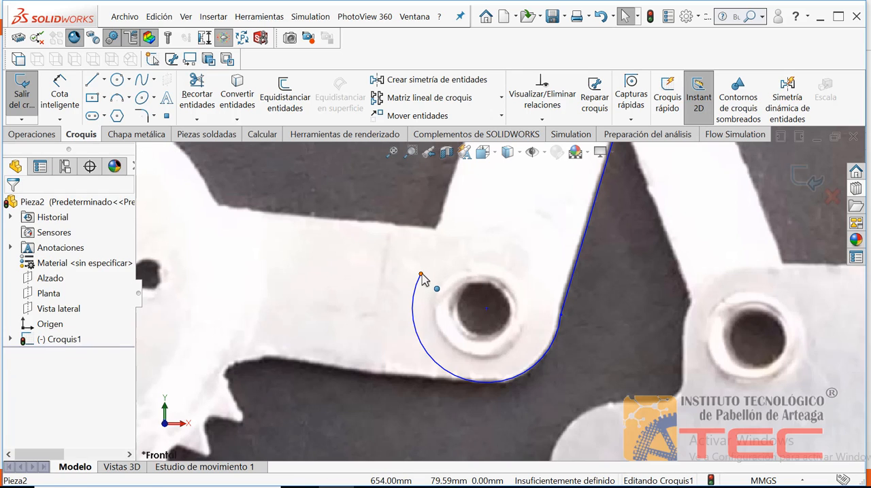
pyautogui.moveTo(420, 275); pyautogui.dragTo(414, 295)
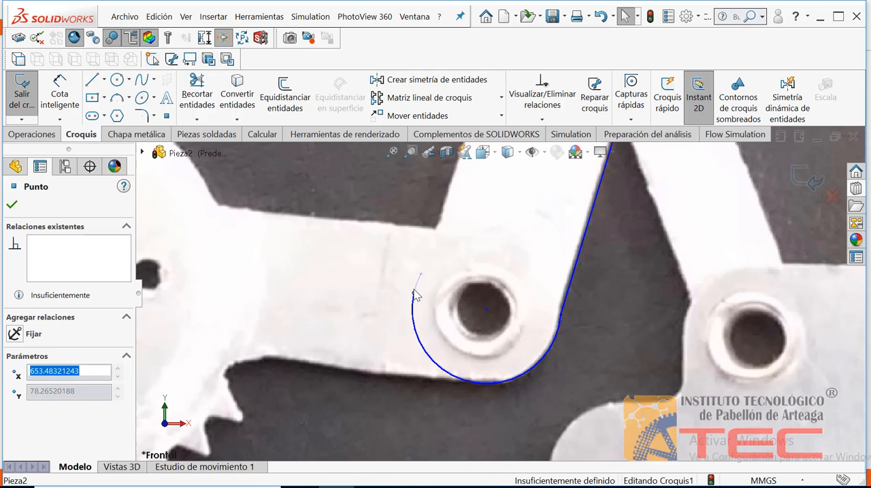
pyautogui.click(392, 279)
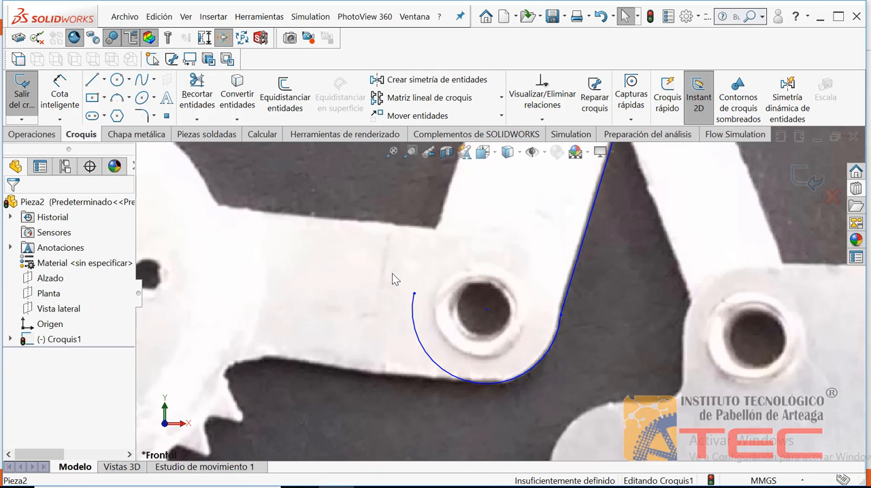
# Step: Sketch a line about 25 mm long from the arc's free end up the arm's outer edge, parallel to the opposite slanted line
pyautogui.click(394, 155)
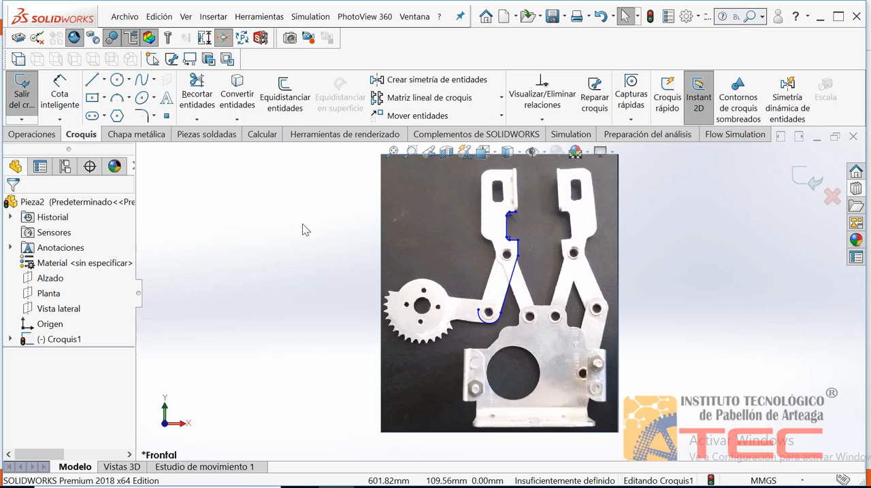
pyautogui.click(100, 84)
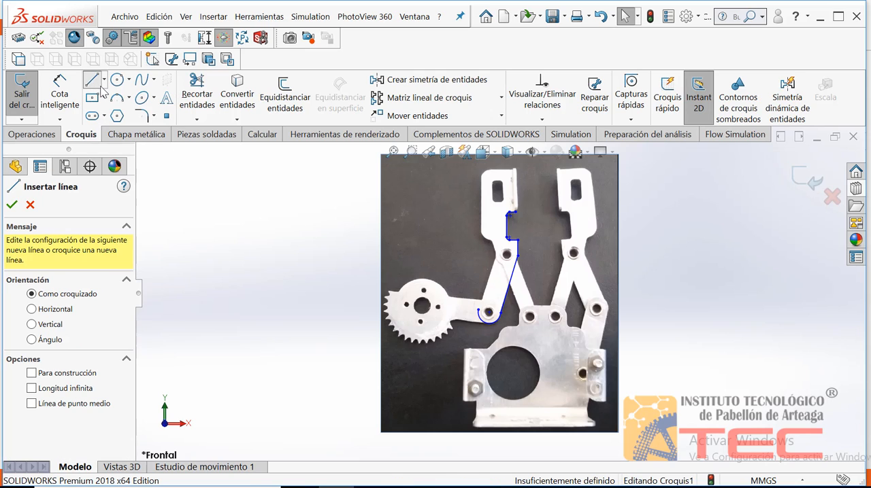
pyautogui.click(480, 315)
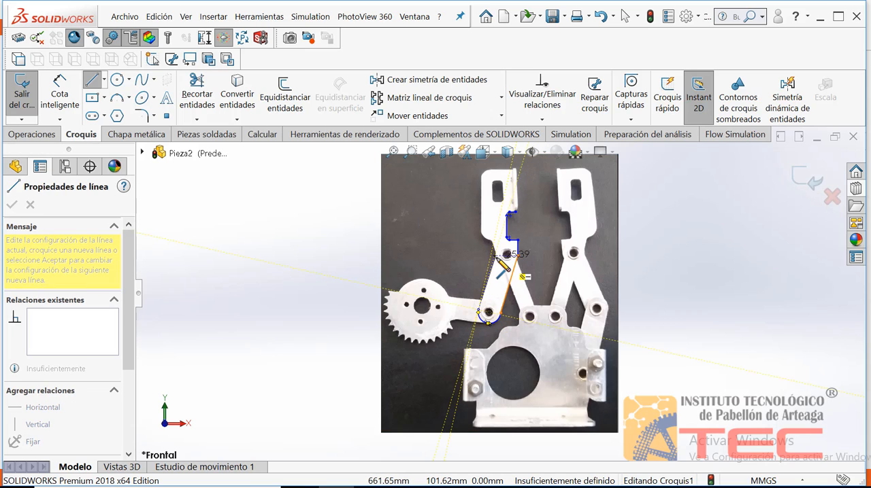
pyautogui.click(494, 260)
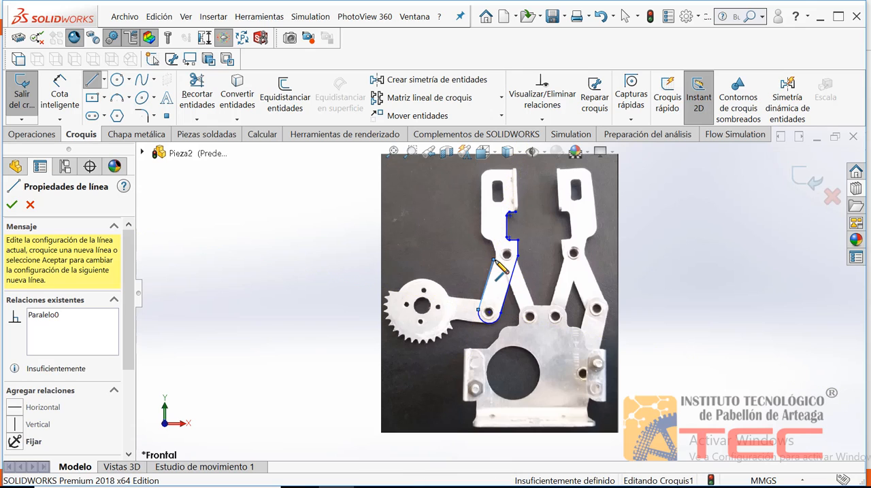
pyautogui.press('Escape')
# Step: Align the outer slanted line's upper end and the inner vertical-slanted line joint with the arm's edges near the upper pivot hole
pyautogui.click(409, 151)
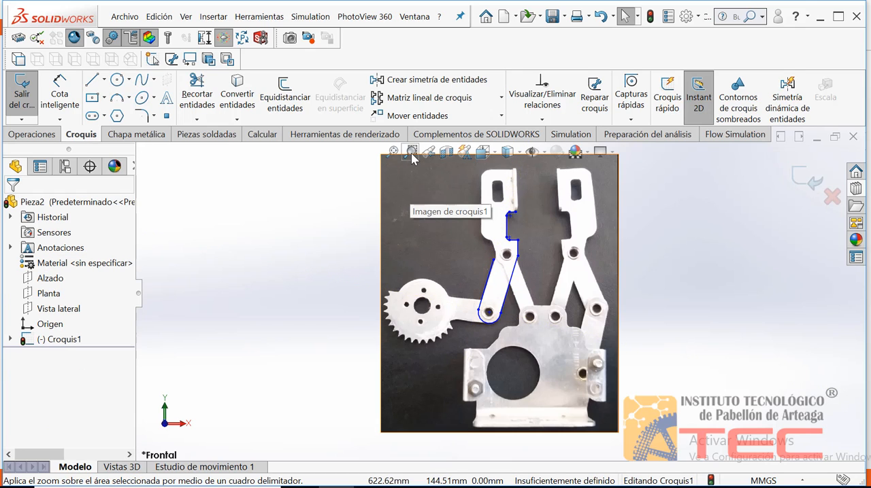
pyautogui.moveTo(551, 296); pyautogui.dragTo(458, 223)
pyautogui.press('Escape')
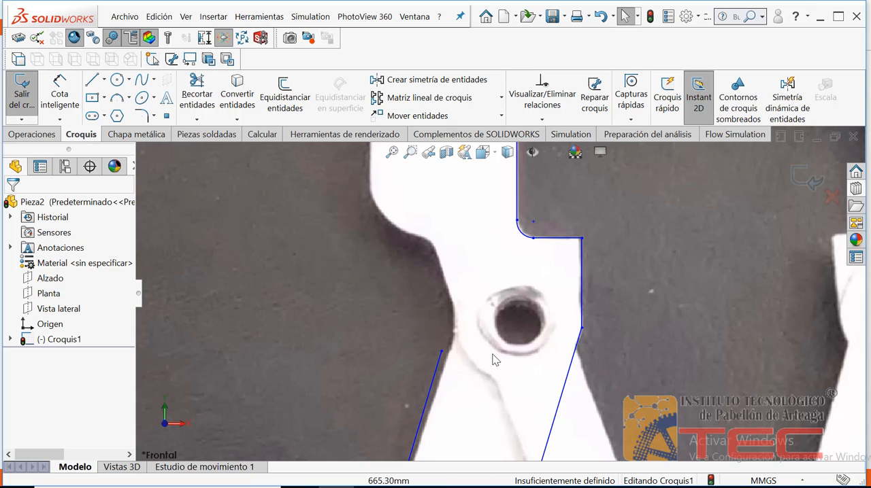
pyautogui.moveTo(442, 351)
pyautogui.mouseDown()
pyautogui.moveTo(458, 358)
pyautogui.moveTo(442, 351)
pyautogui.moveTo(444, 363)
pyautogui.mouseUp()
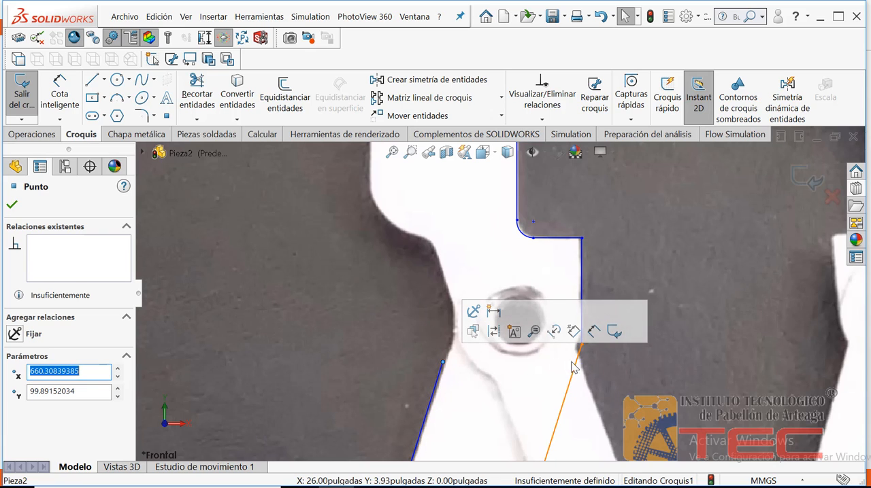
pyautogui.click(507, 395)
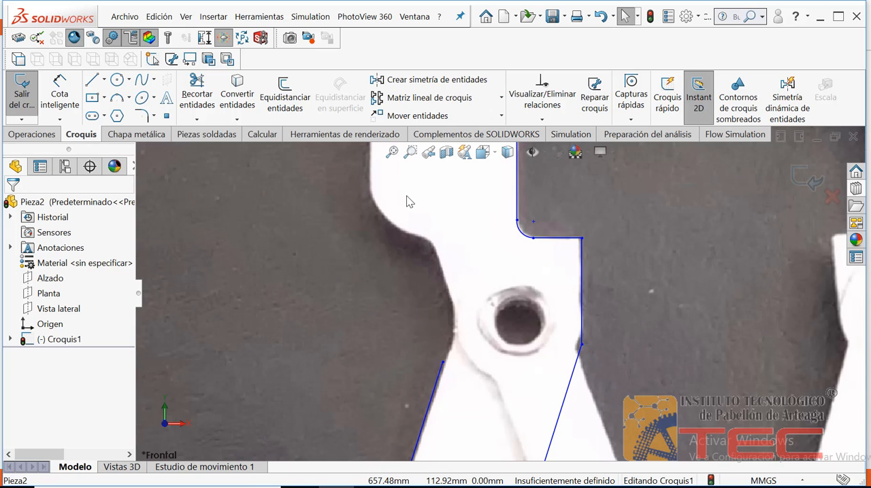
pyautogui.click(574, 353)
pyautogui.moveTo(573, 352); pyautogui.dragTo(581, 334)
pyautogui.click(579, 339)
pyautogui.click(597, 350)
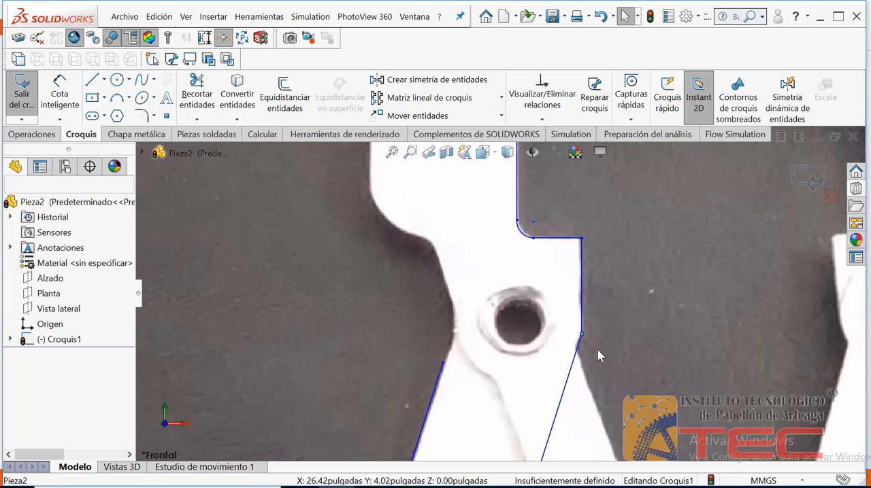
# Step: Apply a Fix relation to the short vertical line beside the upper pivot hole and to the slanted line below it
pyautogui.click(583, 266)
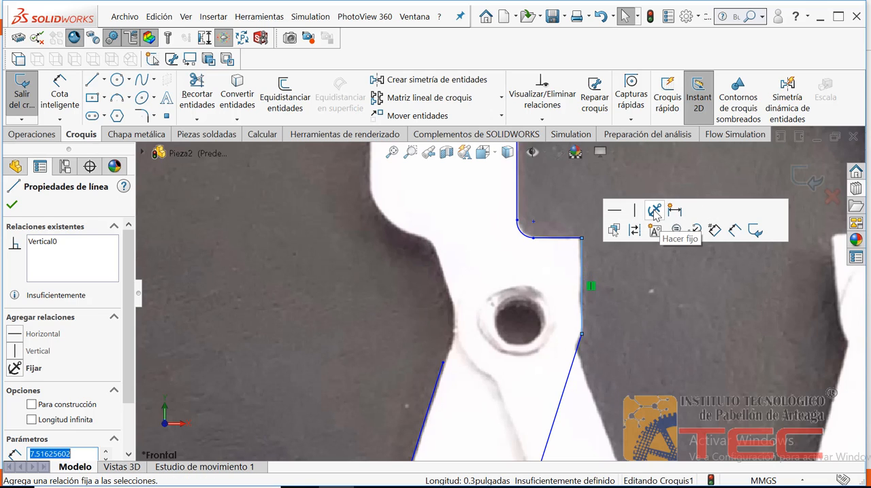
pyautogui.click(654, 211)
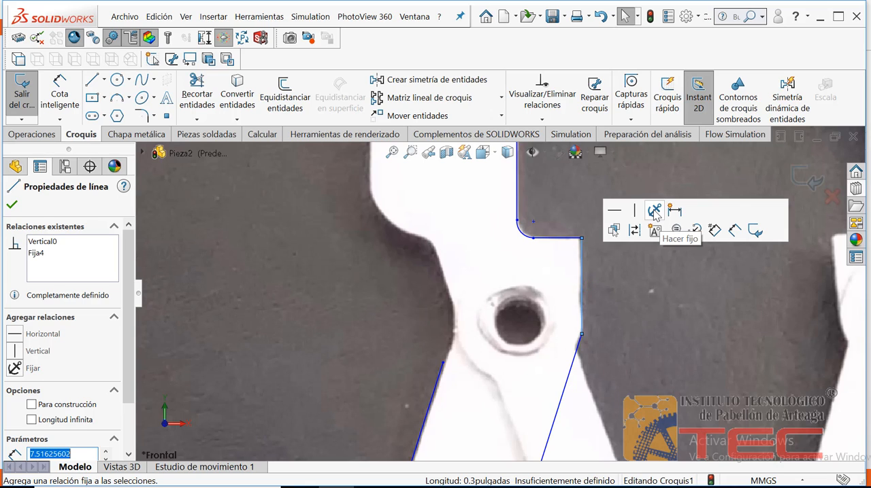
pyautogui.click(631, 299)
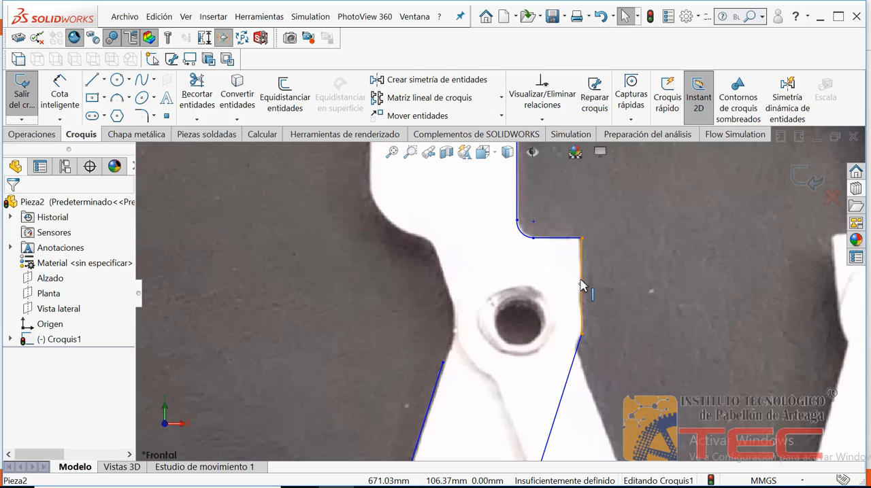
pyautogui.click(576, 364)
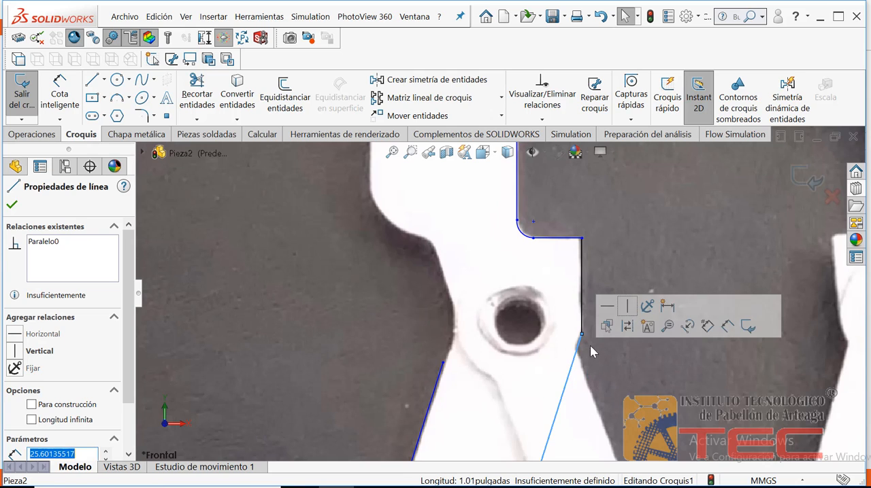
pyautogui.click(648, 308)
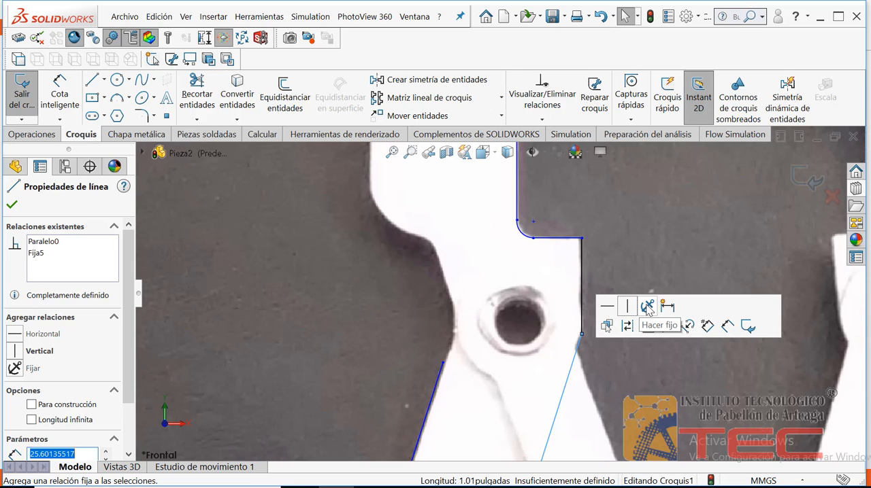
pyautogui.click(620, 262)
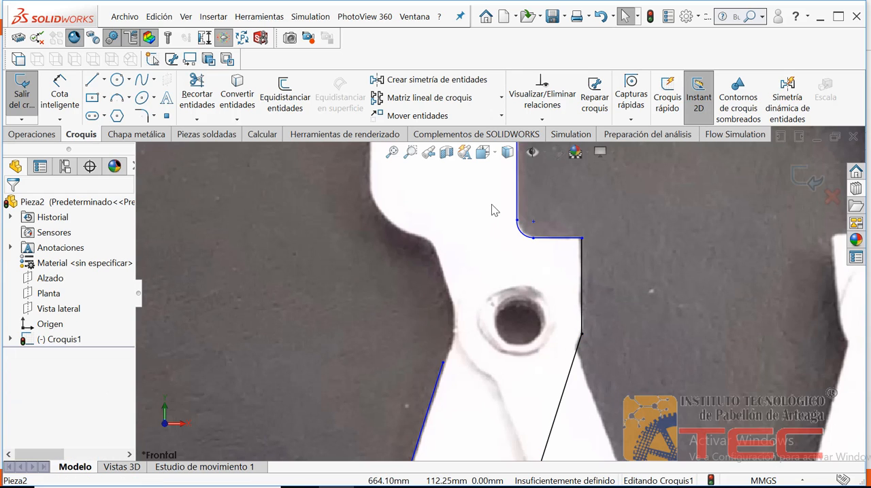
# Step: Re-centre the lower arc on the lower pivot hole and adjust both its ends around the arm's rounded end
pyautogui.click(392, 153)
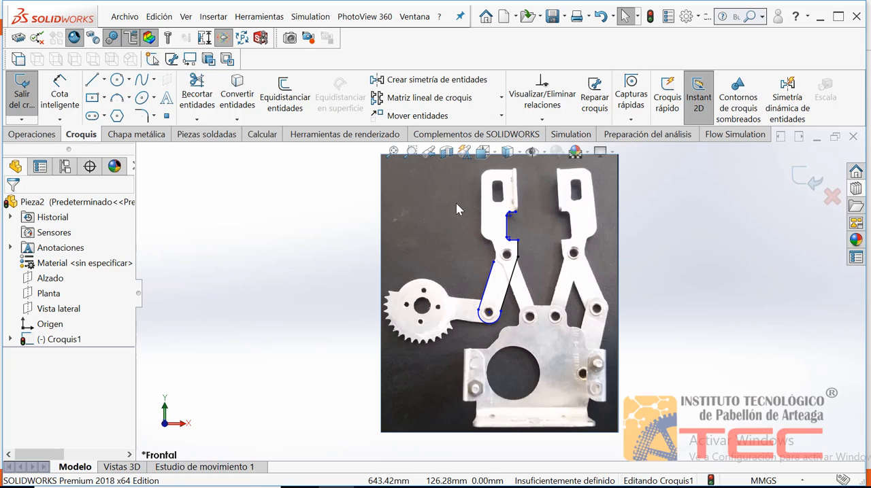
pyautogui.click(410, 152)
pyautogui.moveTo(512, 334); pyautogui.dragTo(452, 279)
pyautogui.press('Escape')
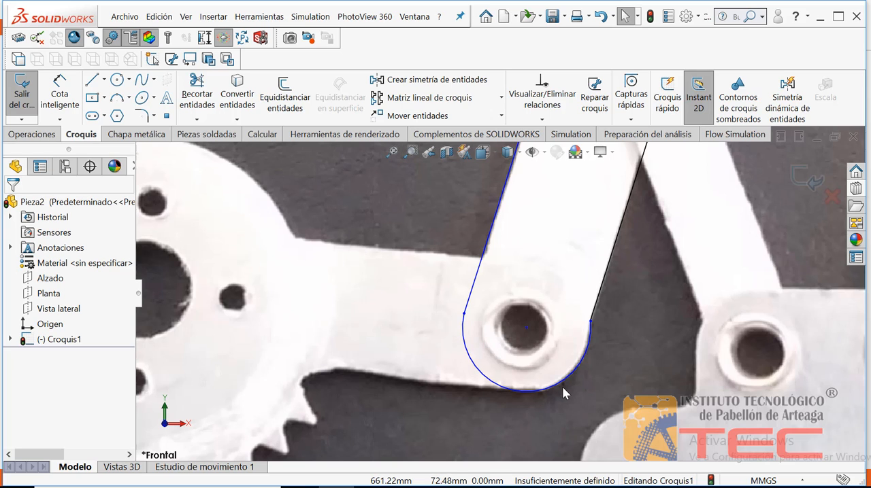
pyautogui.click(526, 330)
pyautogui.moveTo(525, 333)
pyautogui.mouseDown()
pyautogui.moveTo(526, 350)
pyautogui.moveTo(529, 332)
pyautogui.moveTo(513, 344)
pyautogui.moveTo(521, 354)
pyautogui.moveTo(518, 334)
pyautogui.moveTo(521, 356)
pyautogui.moveTo(524, 334)
pyautogui.moveTo(525, 354)
pyautogui.moveTo(521, 340)
pyautogui.mouseUp()
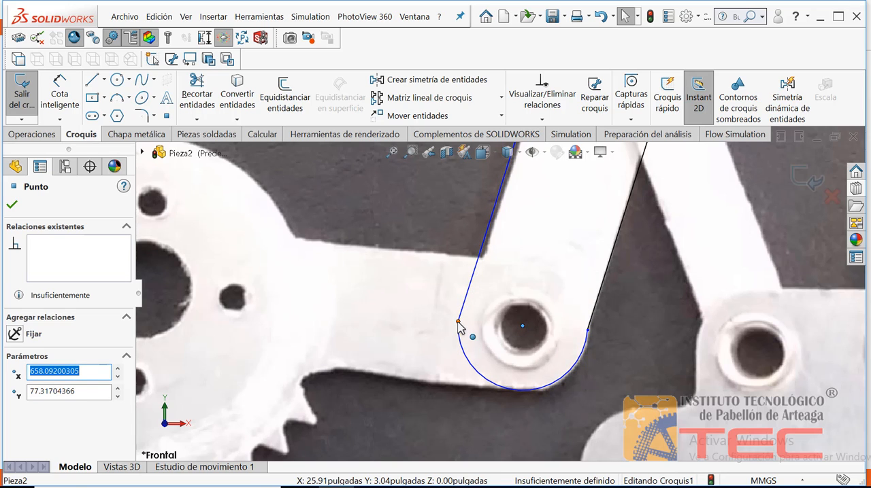
pyautogui.moveTo(466, 325); pyautogui.dragTo(456, 343)
pyautogui.moveTo(521, 337); pyautogui.dragTo(519, 328)
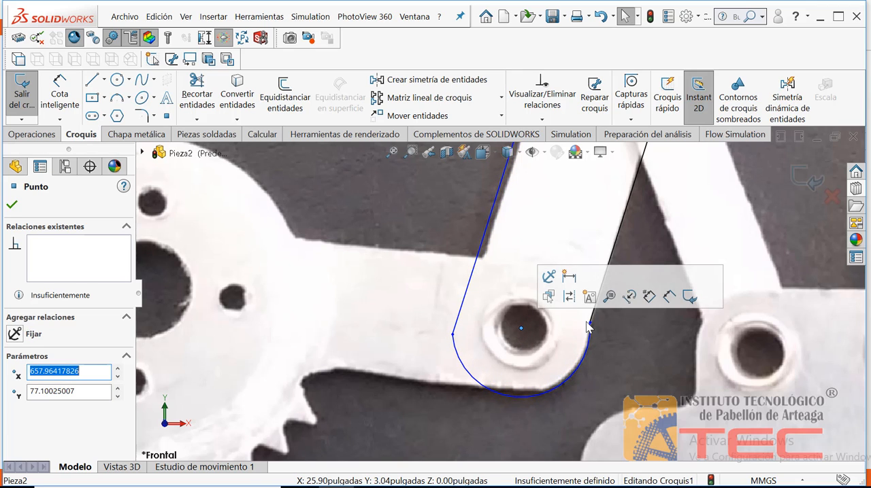
pyautogui.moveTo(590, 328)
pyautogui.mouseDown()
pyautogui.moveTo(602, 301)
pyautogui.moveTo(590, 324)
pyautogui.mouseUp()
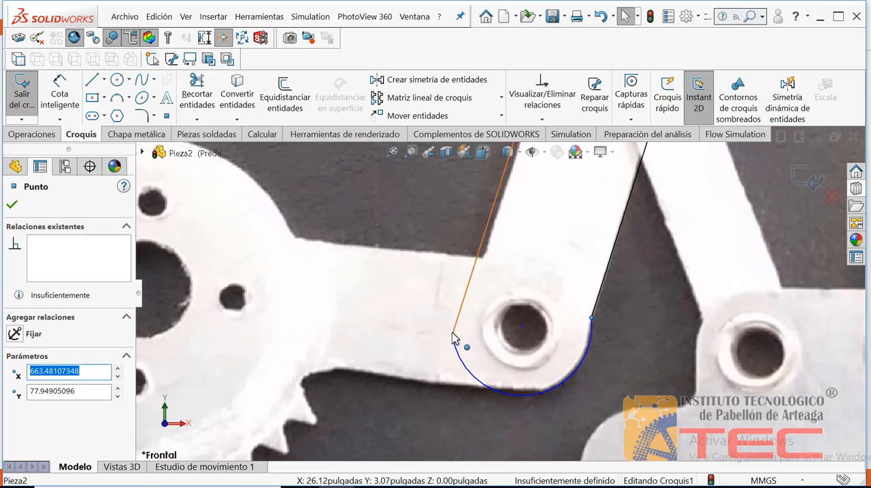
# Step: Extend the arc's outer end up to the arm's outer edge and refit its centre and radius around the lower pivot hole
pyautogui.moveTo(454, 334); pyautogui.dragTo(482, 269)
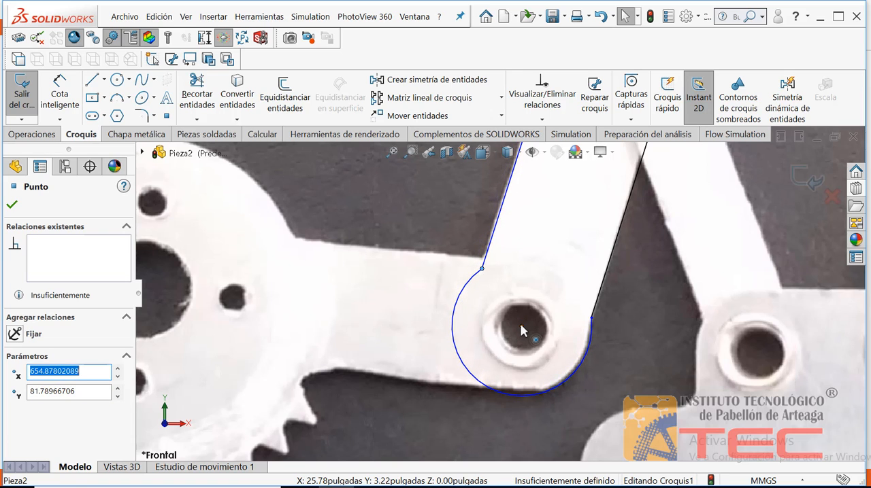
pyautogui.moveTo(518, 334); pyautogui.dragTo(521, 324)
pyautogui.moveTo(467, 346); pyautogui.dragTo(475, 376)
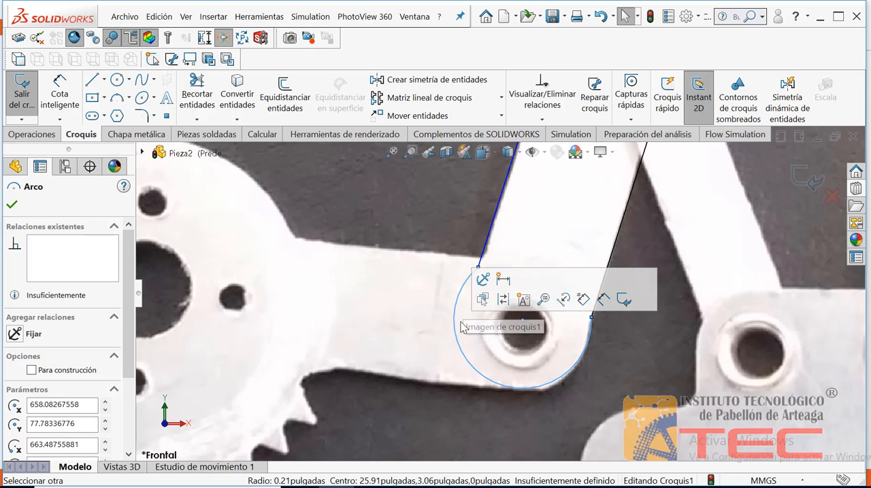
pyautogui.click(461, 325)
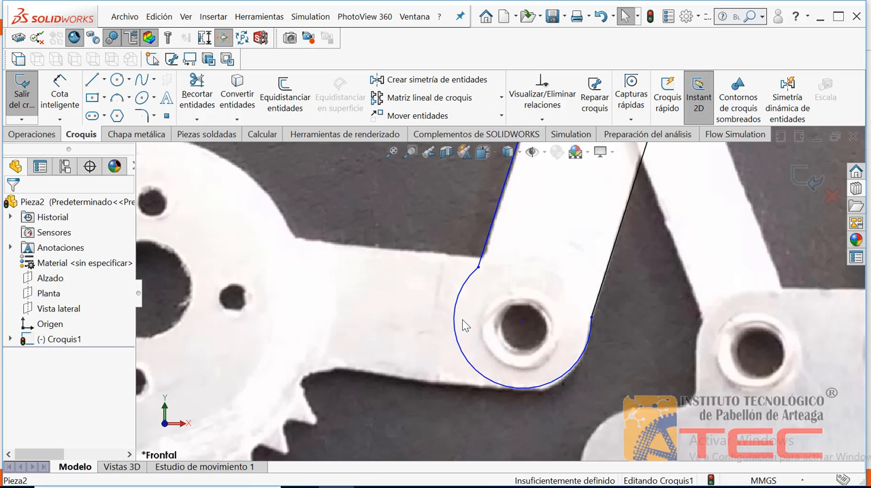
# Step: Add a Tangent relation between the lower arc and the arm's fixed inner slanted line
pyautogui.click(602, 300)
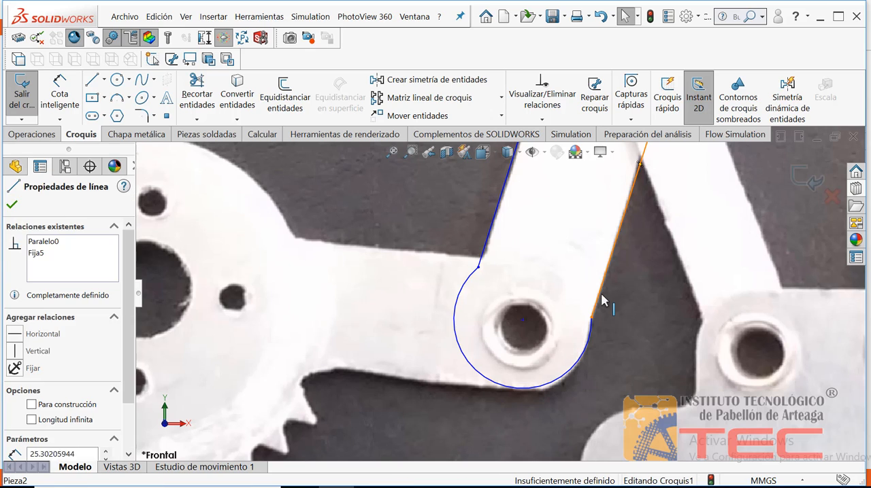
pyautogui.click(621, 341)
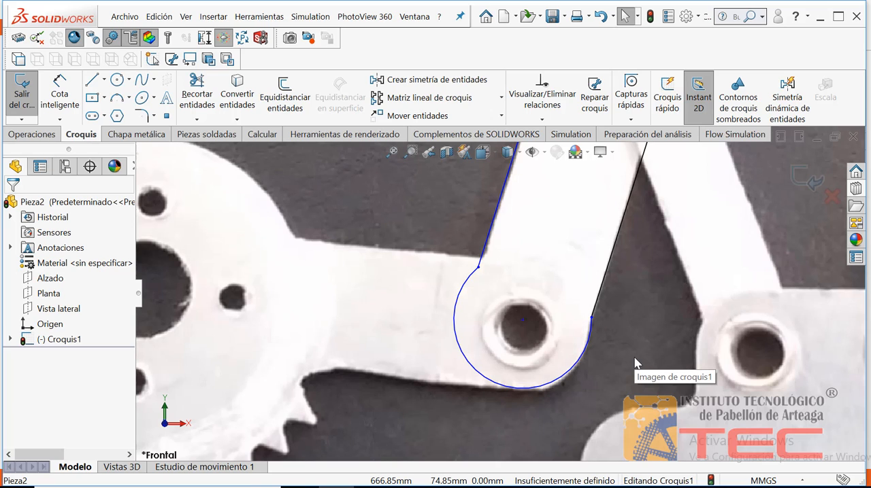
pyautogui.click(597, 312)
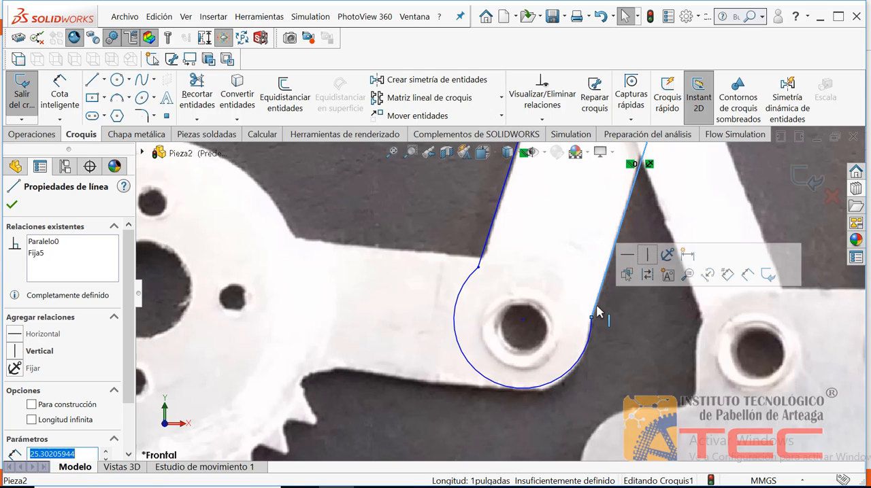
pyautogui.keyDown('ctrl'); pyautogui.click(591, 343); pyautogui.keyUp('ctrl')
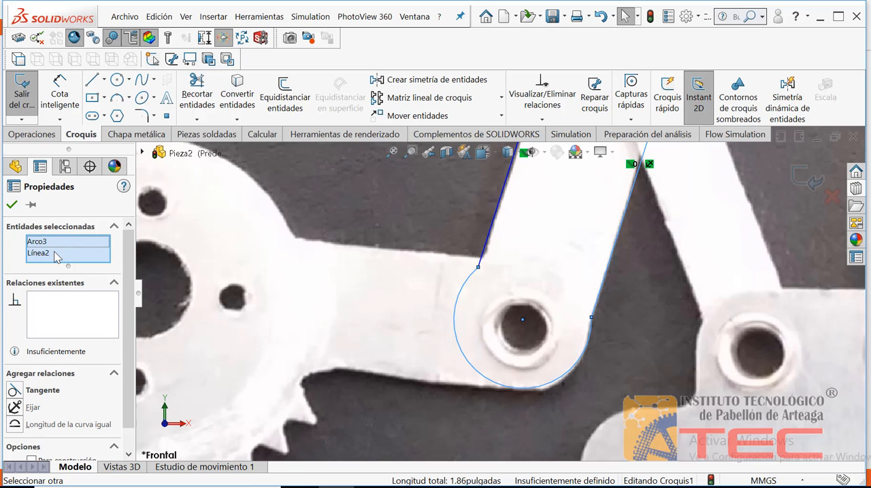
pyautogui.click(15, 395)
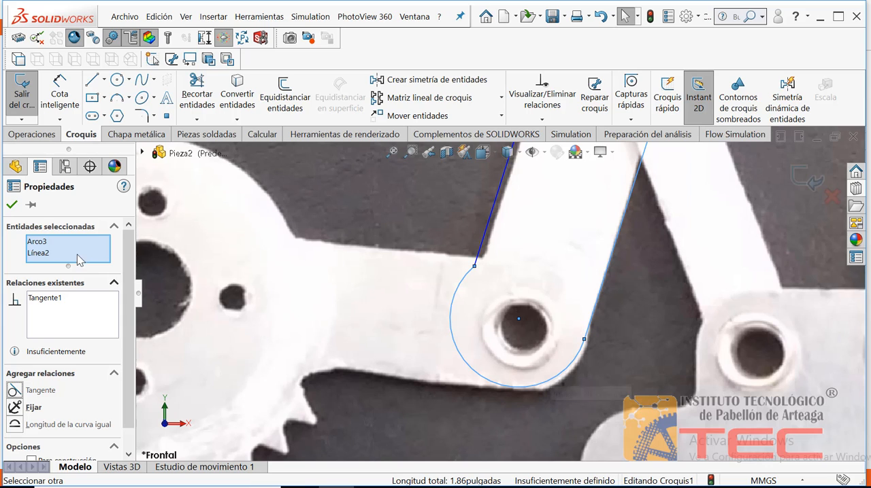
pyautogui.click(12, 206)
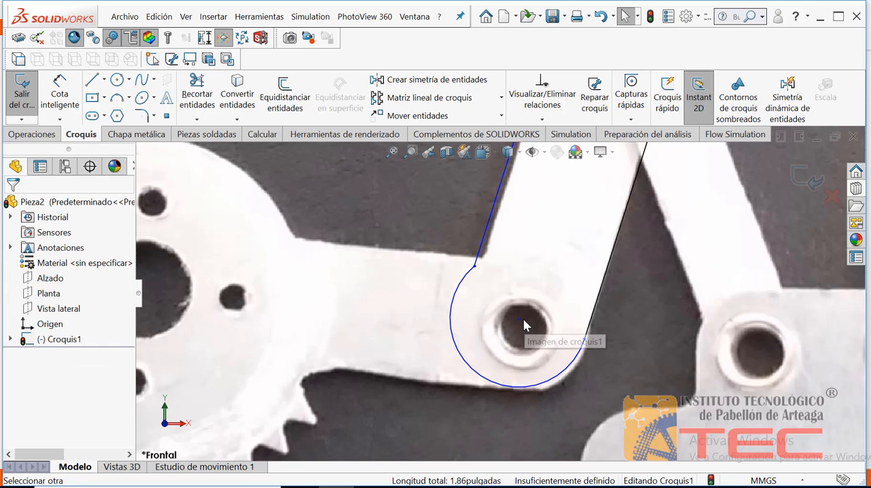
# Step: Move the arc's centre back onto the lower pivot hole while keeping it tangent to the inner slanted line
pyautogui.moveTo(519, 320); pyautogui.dragTo(526, 295)
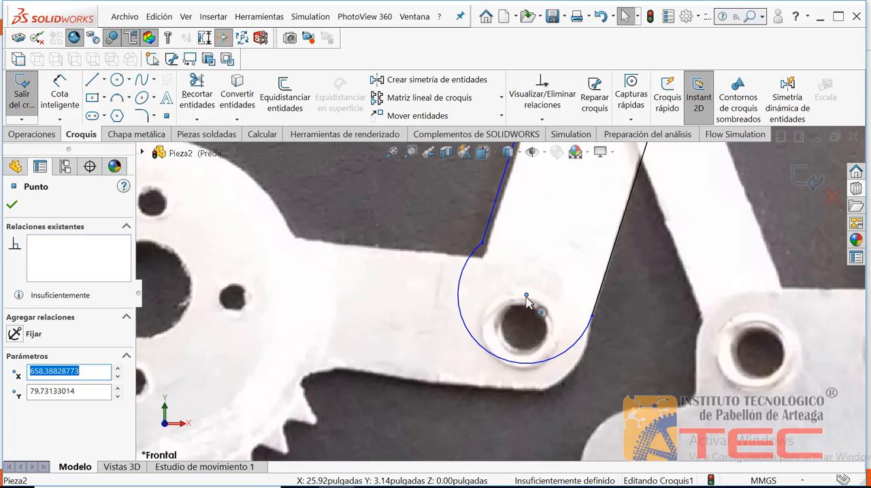
pyautogui.moveTo(526, 297)
pyautogui.mouseDown()
pyautogui.moveTo(519, 331)
pyautogui.moveTo(524, 309)
pyautogui.mouseUp()
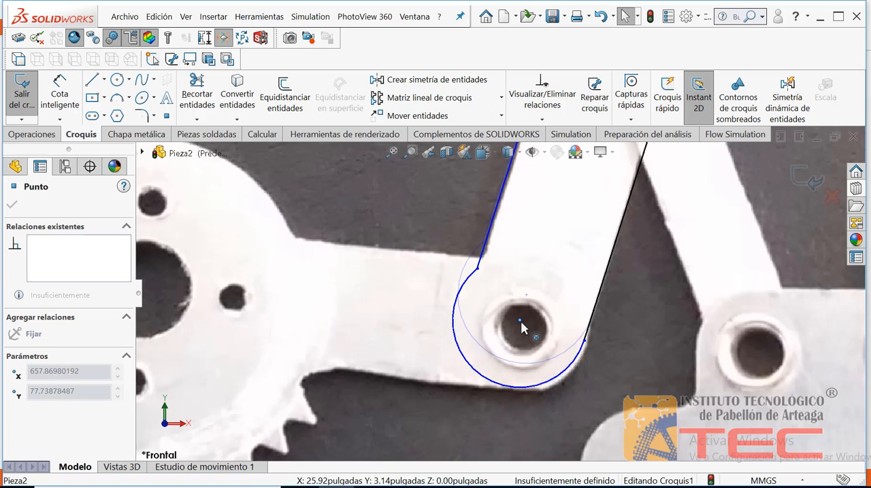
pyautogui.moveTo(519, 323); pyautogui.dragTo(519, 321)
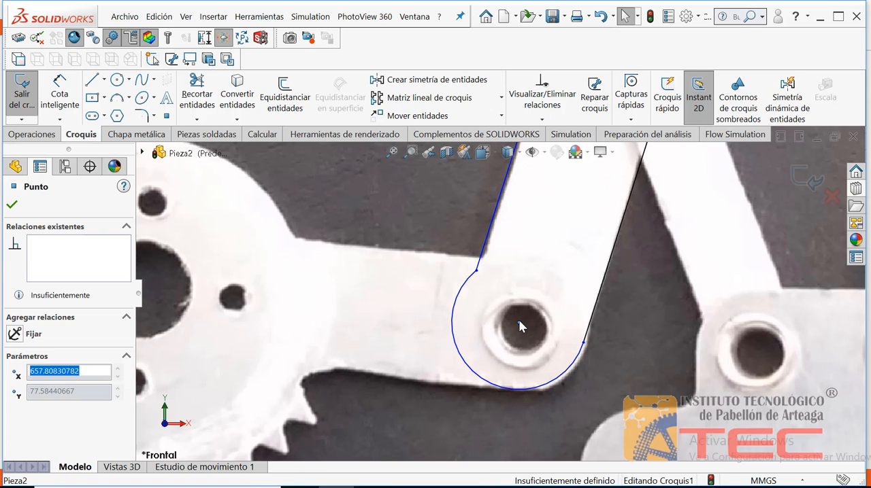
# Step: Make the outer slanted line tangent to the lower arc and move their shared endpoint so the line follows the arm's outer edge
pyautogui.click(482, 289)
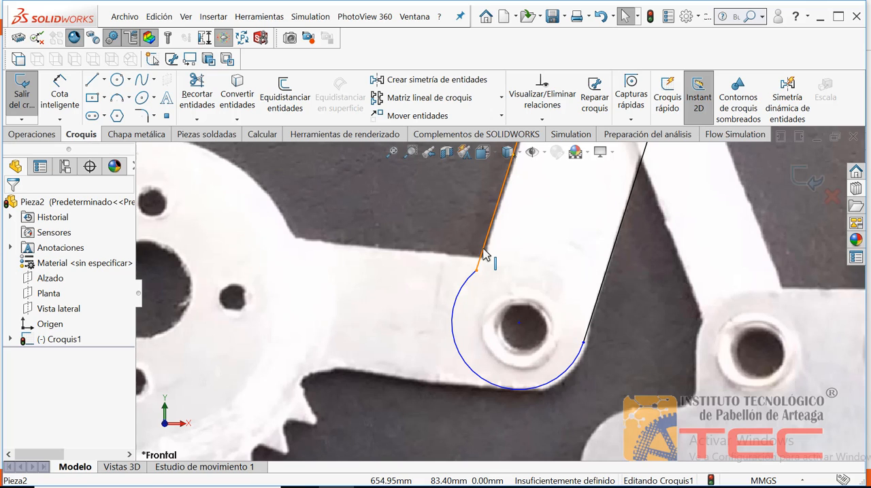
pyautogui.click(483, 255)
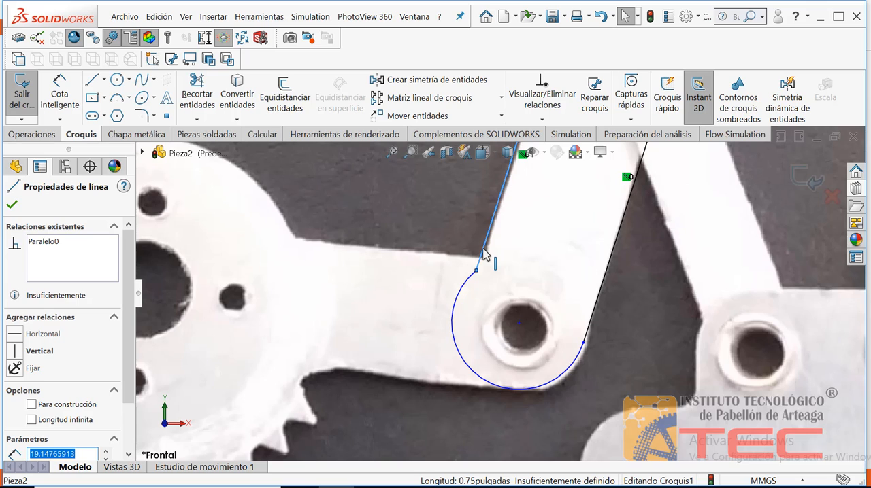
pyautogui.keyDown('ctrl'); pyautogui.click(466, 290); pyautogui.keyUp('ctrl')
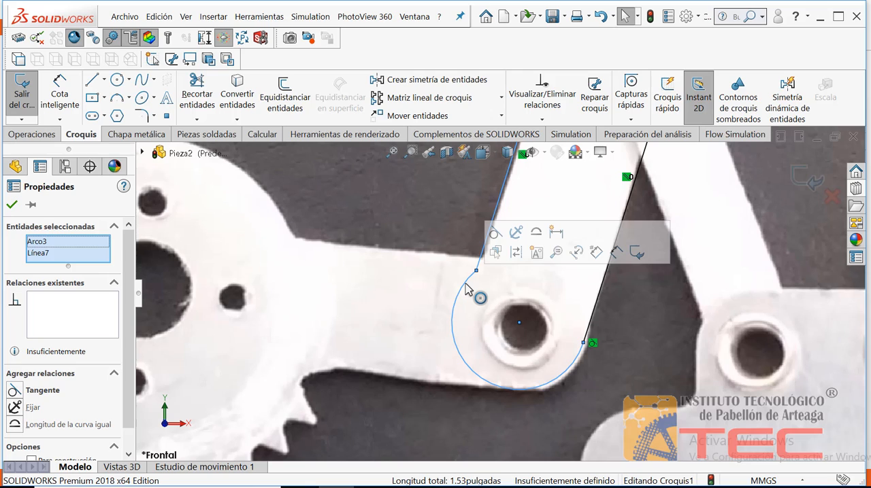
pyautogui.click(495, 234)
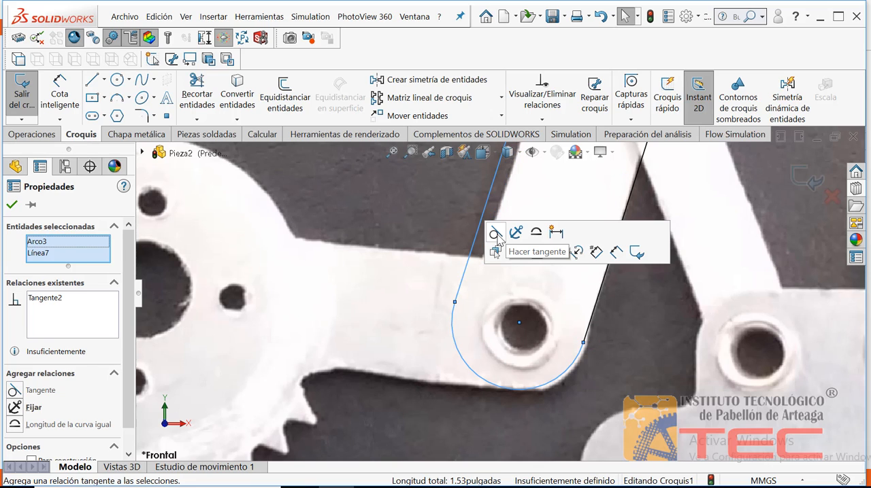
pyautogui.click(11, 205)
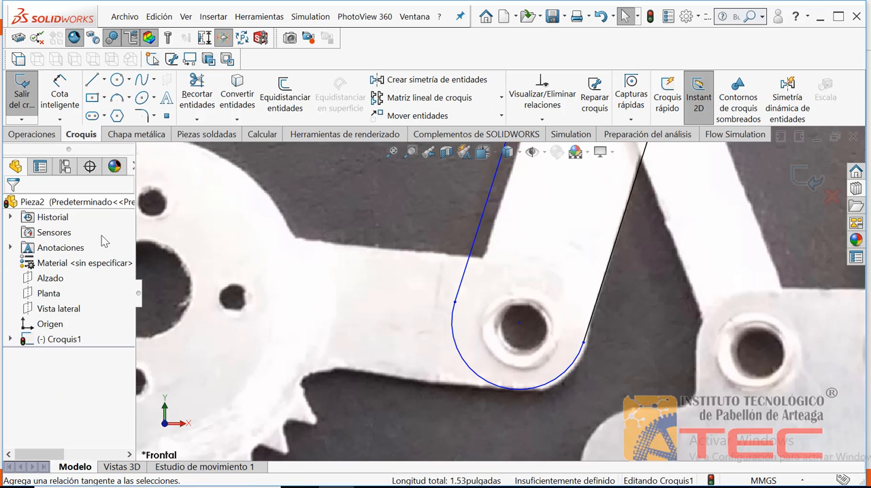
pyautogui.moveTo(454, 304)
pyautogui.mouseDown()
pyautogui.moveTo(474, 303)
pyautogui.moveTo(463, 316)
pyautogui.moveTo(478, 300)
pyautogui.moveTo(466, 317)
pyautogui.mouseUp()
pyautogui.click(449, 278)
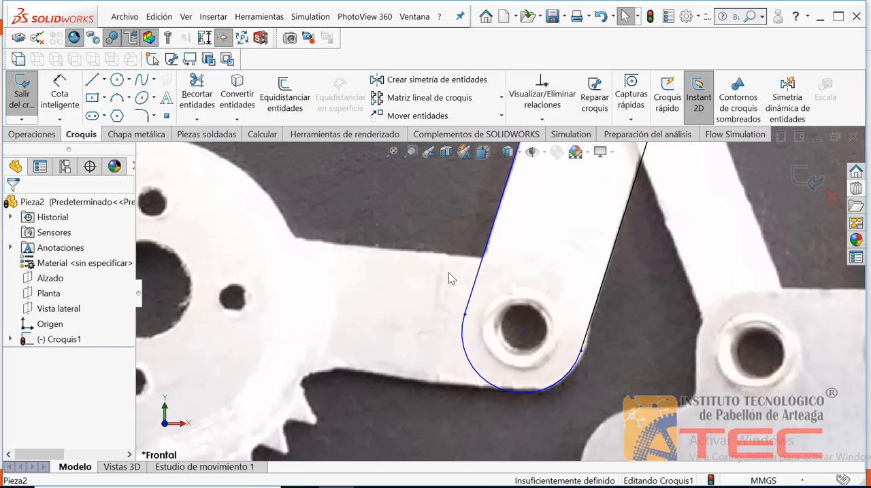
# Step: Apply a Fix relation to the arm's outer slanted line and to the arc around the lower pivot hole
pyautogui.click(392, 151)
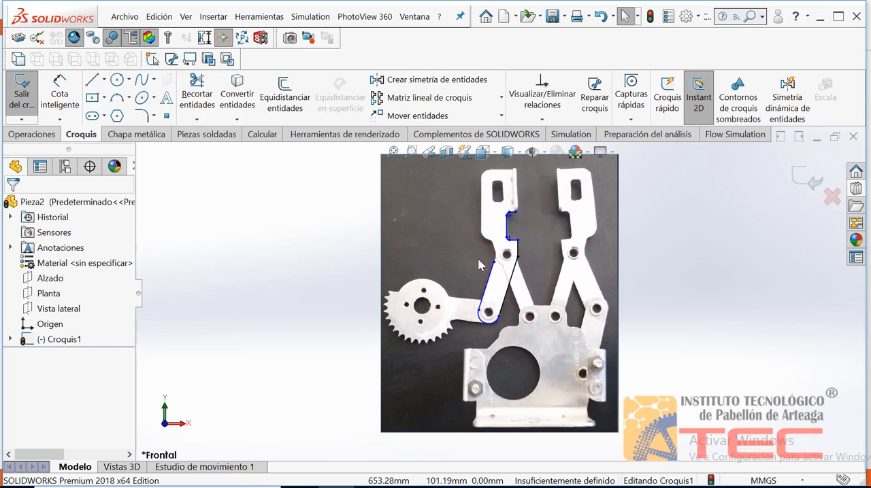
pyautogui.click(412, 153)
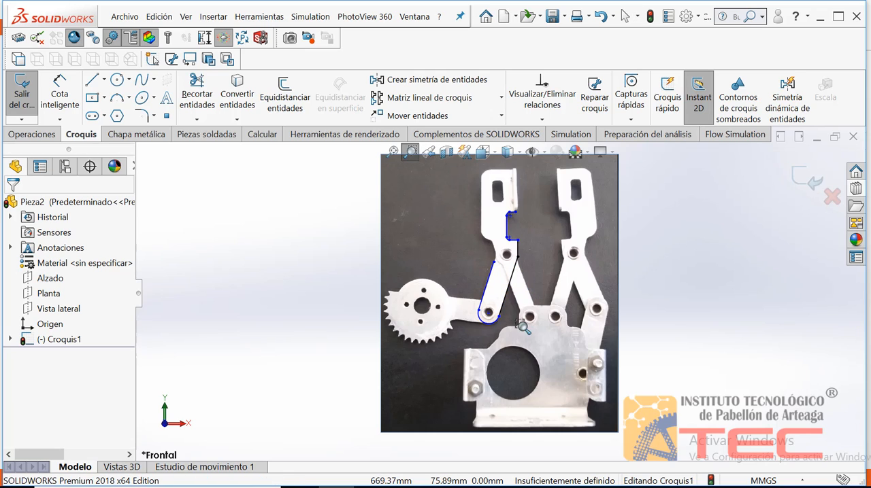
pyautogui.moveTo(531, 336); pyautogui.dragTo(449, 256)
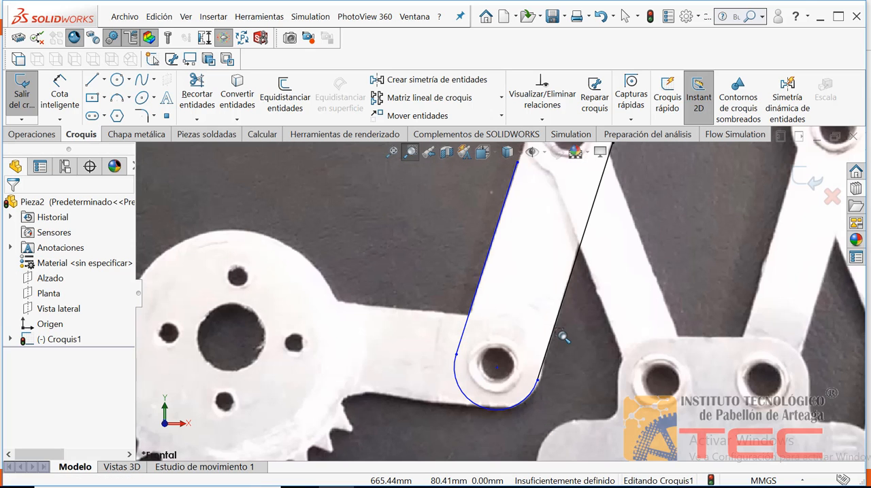
pyautogui.click(484, 273)
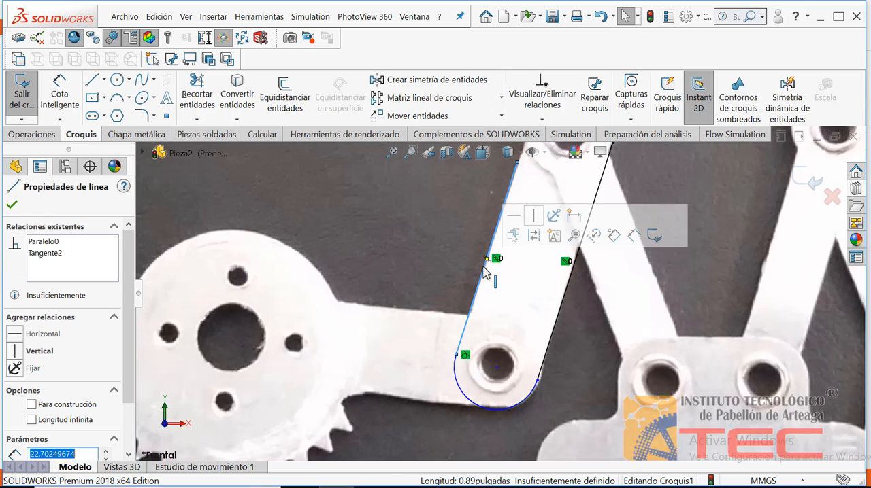
pyautogui.click(552, 217)
pyautogui.click(462, 253)
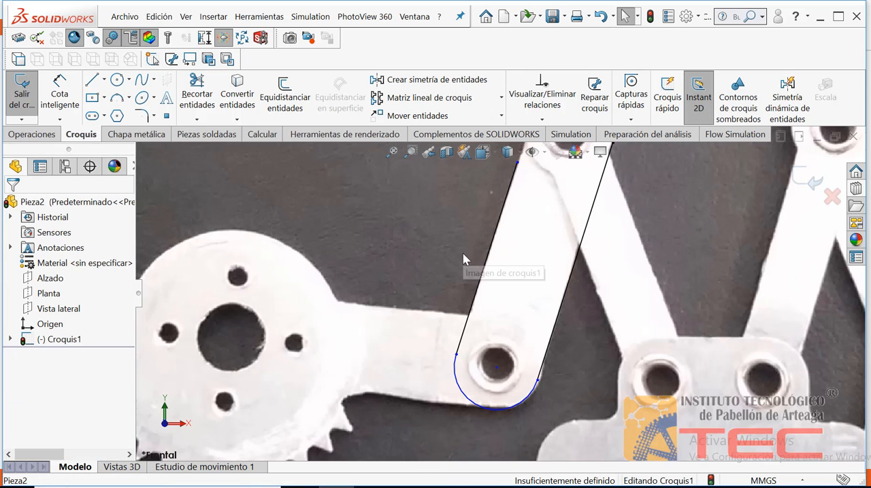
pyautogui.click(470, 396)
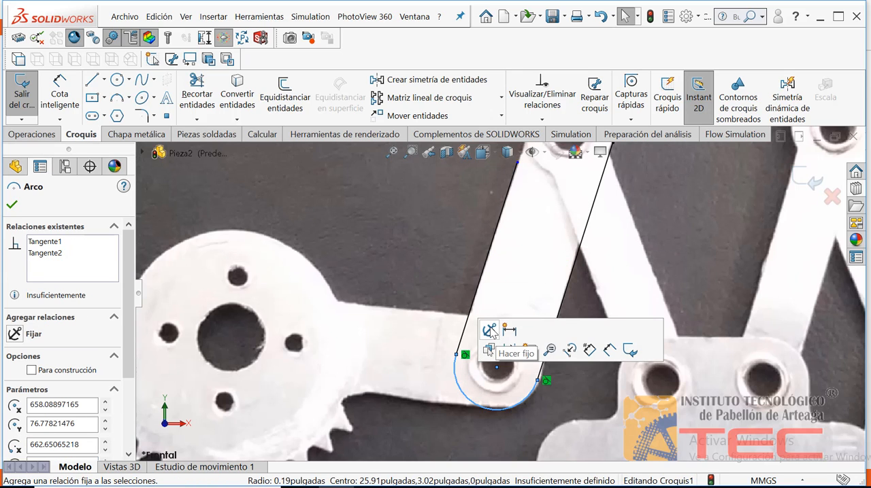
pyautogui.click(490, 331)
pyautogui.click(430, 274)
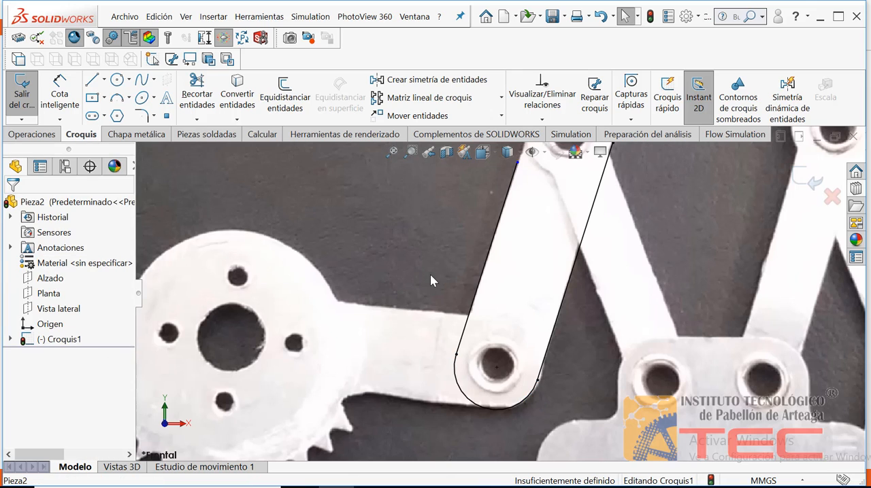
# Step: Fix the jaw notch's lower horizontal line and its lower corner arc in place
pyautogui.click(393, 155)
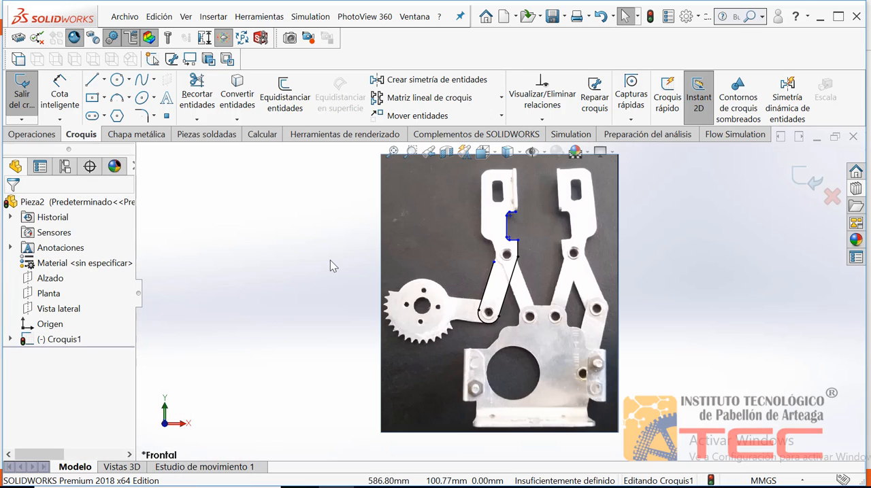
pyautogui.click(407, 153)
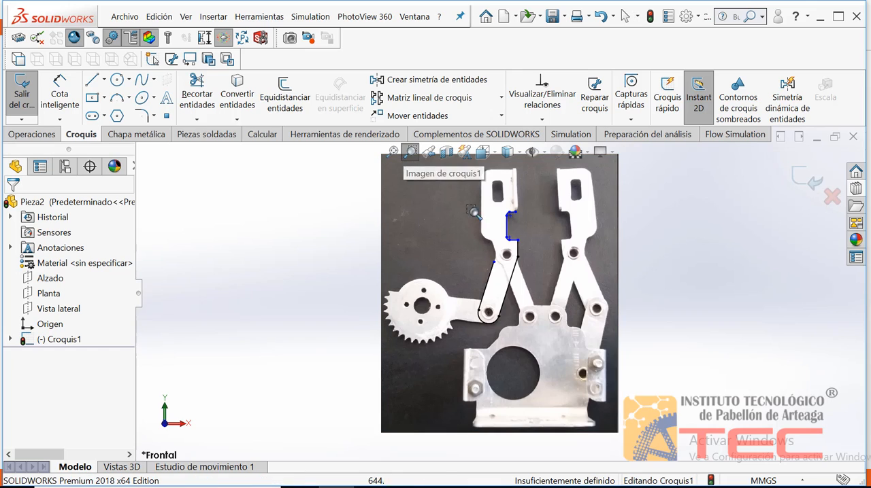
pyautogui.moveTo(532, 254); pyautogui.dragTo(480, 198)
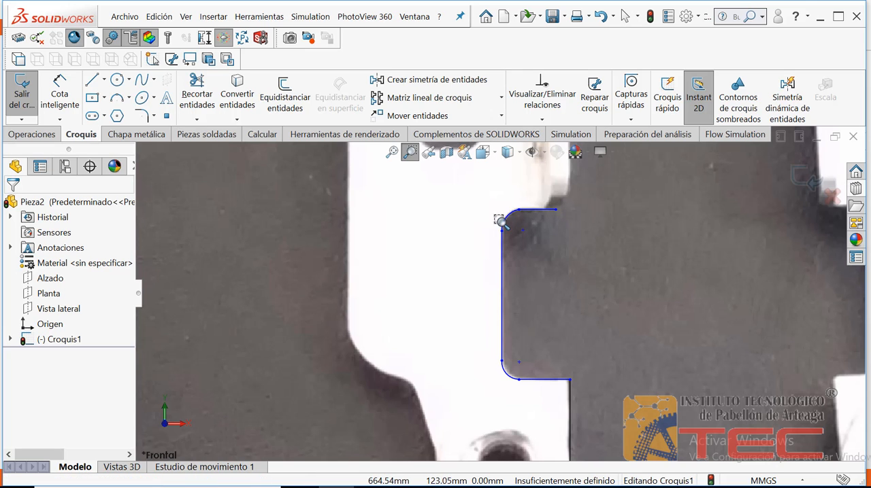
pyautogui.press('Escape')
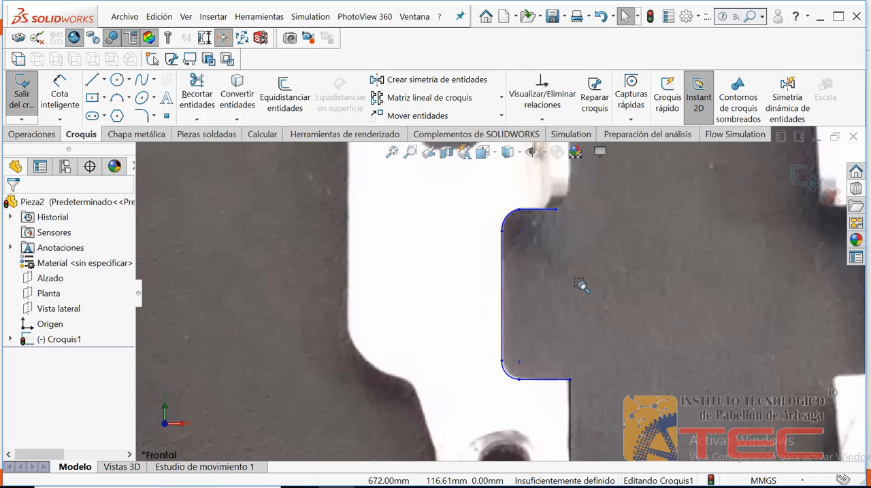
pyautogui.click(555, 378)
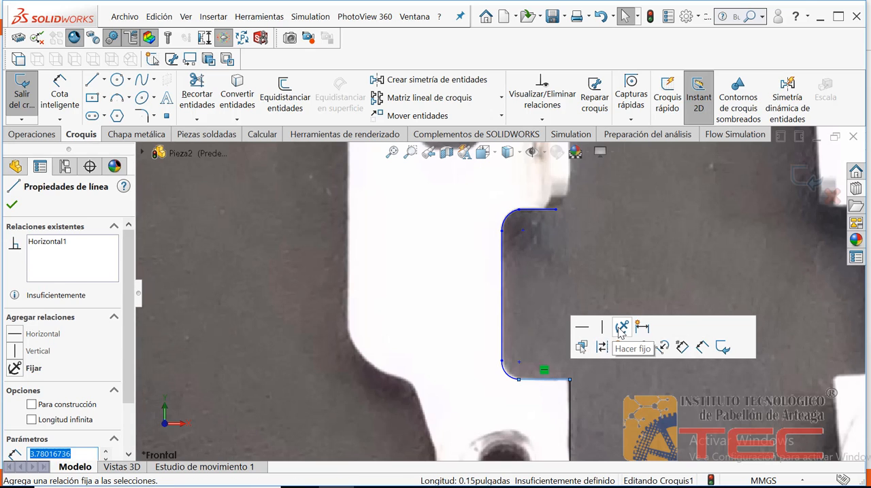
pyautogui.click(620, 329)
pyautogui.click(564, 317)
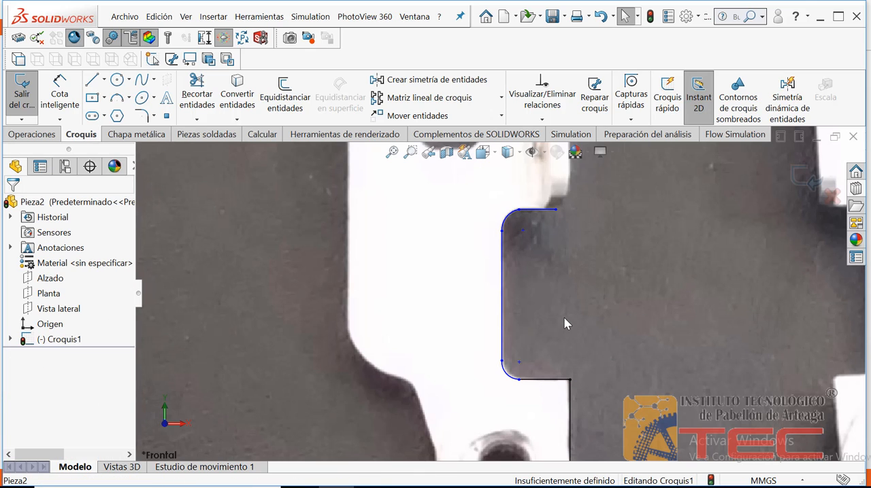
pyautogui.click(515, 378)
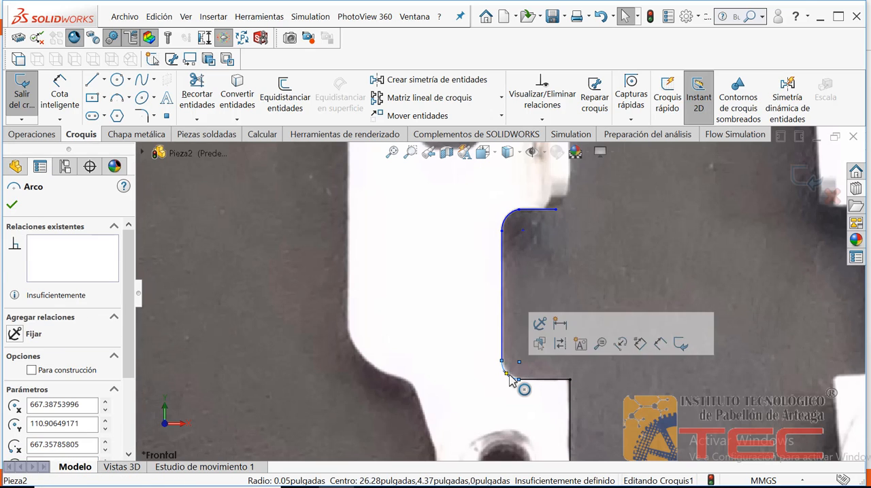
pyautogui.click(540, 325)
pyautogui.click(529, 292)
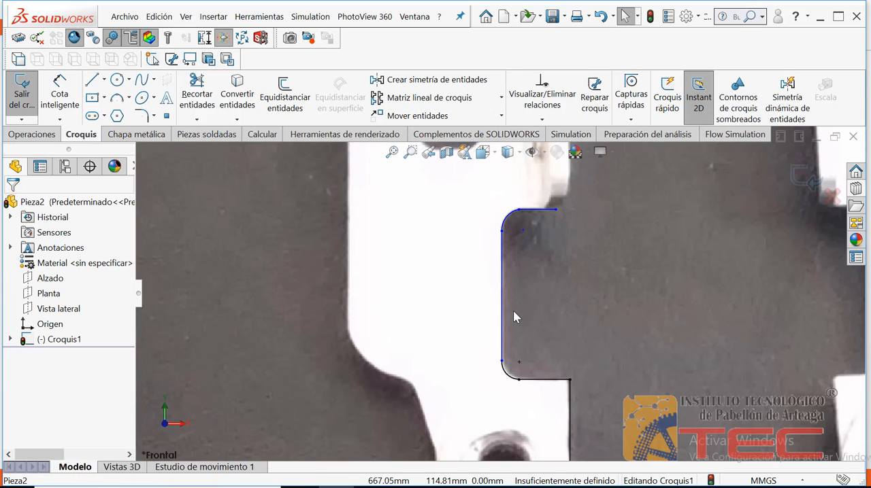
# Step: Apply a Fix relation to the jaw notch's vertical line and its upper corner arc
pyautogui.click(501, 319)
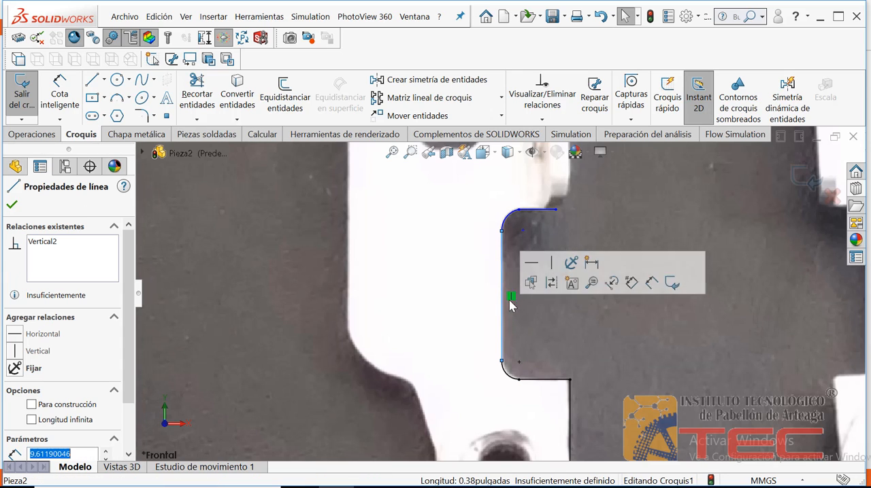
pyautogui.click(570, 262)
pyautogui.click(512, 235)
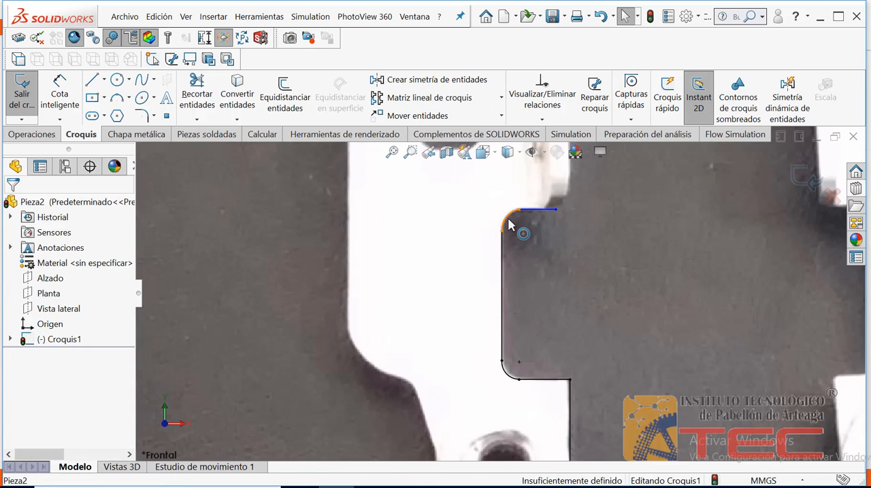
pyautogui.click(537, 211)
pyautogui.click(538, 168)
pyautogui.click(552, 224)
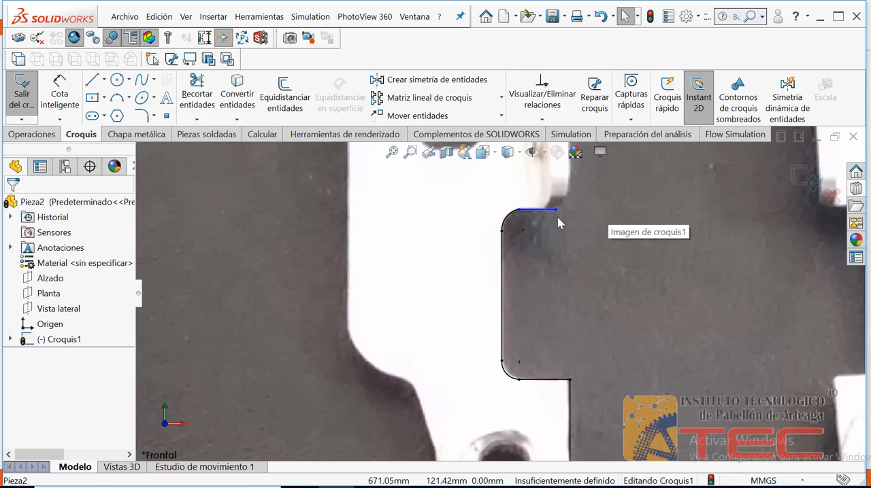
# Step: Draw three connected lines, about 2.3, 2 and 4.9 mm long, from the outer slanted line's upper endpoint along the jaw's outer edge to the curved shoulder
pyautogui.click(393, 152)
pyautogui.click(410, 151)
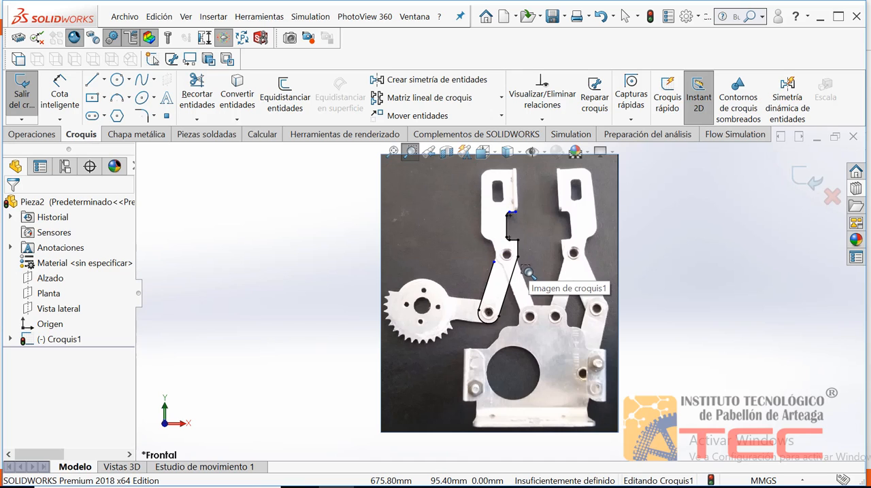
pyautogui.moveTo(526, 270); pyautogui.dragTo(466, 200)
pyautogui.press('Escape')
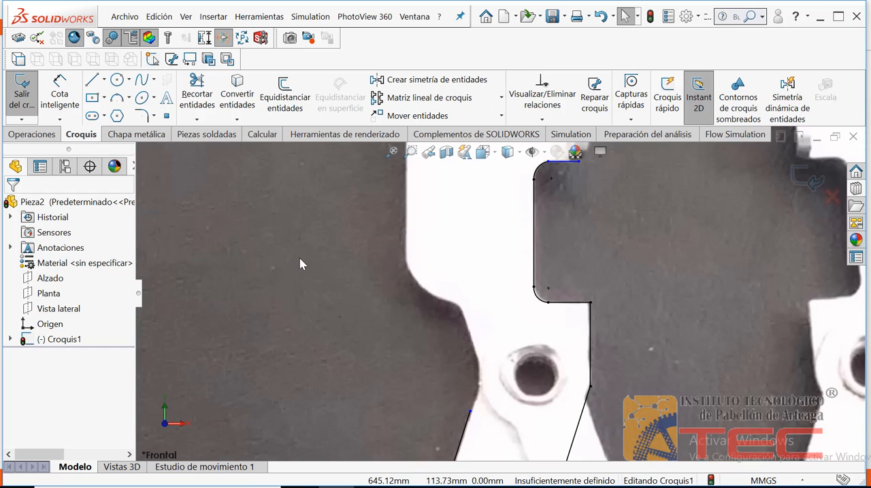
pyautogui.click(93, 81)
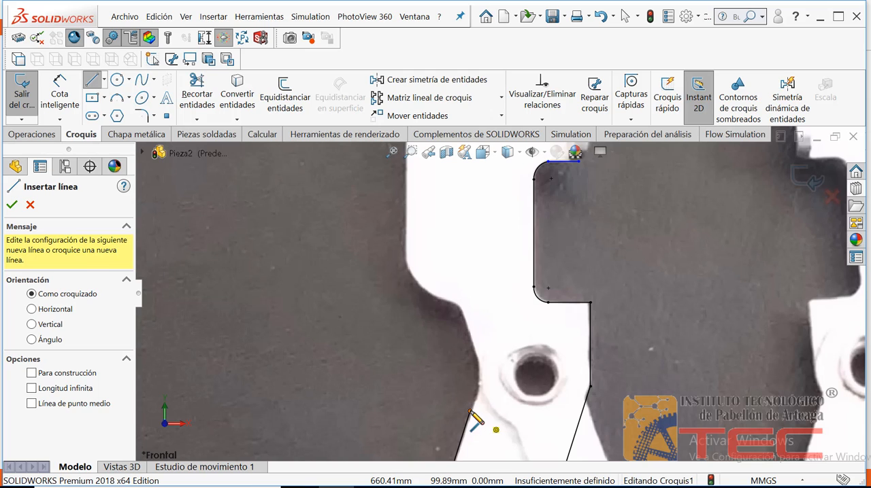
pyautogui.click(471, 410)
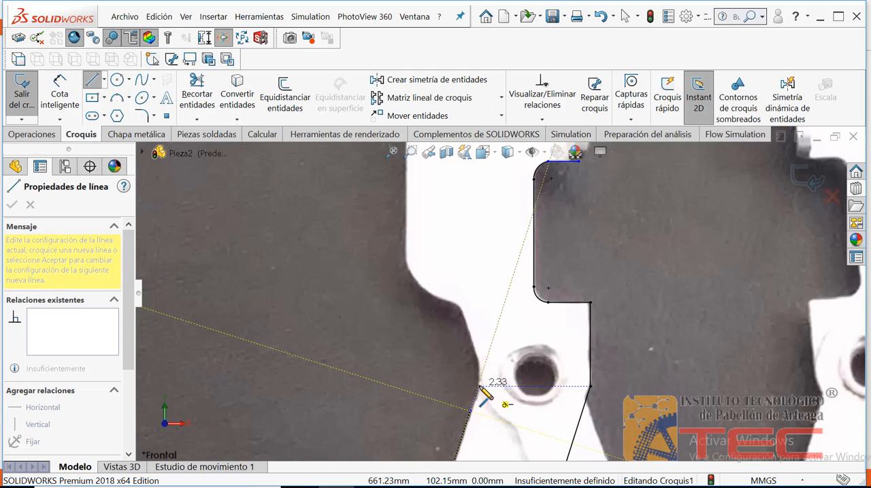
pyautogui.click(478, 386)
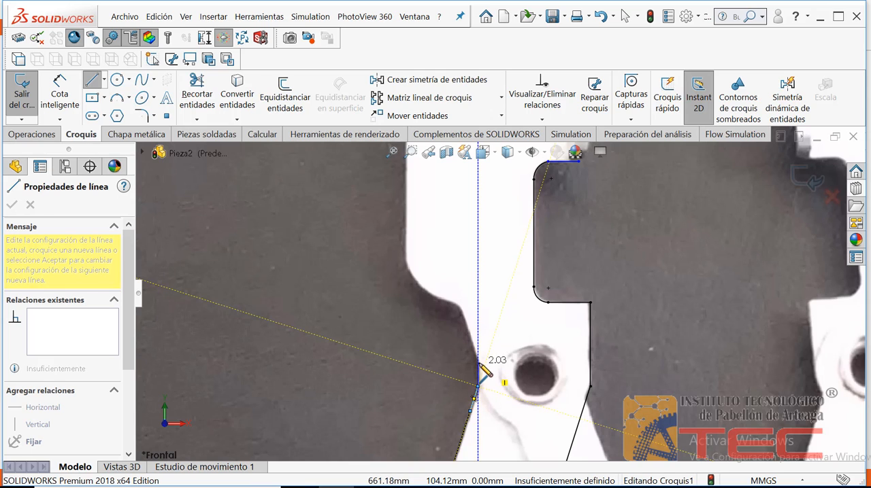
pyautogui.click(478, 364)
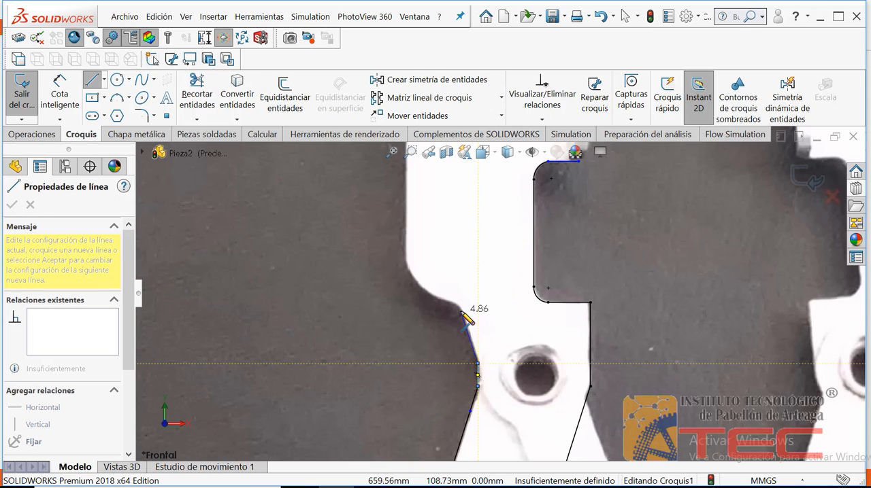
pyautogui.doubleClick(463, 315)
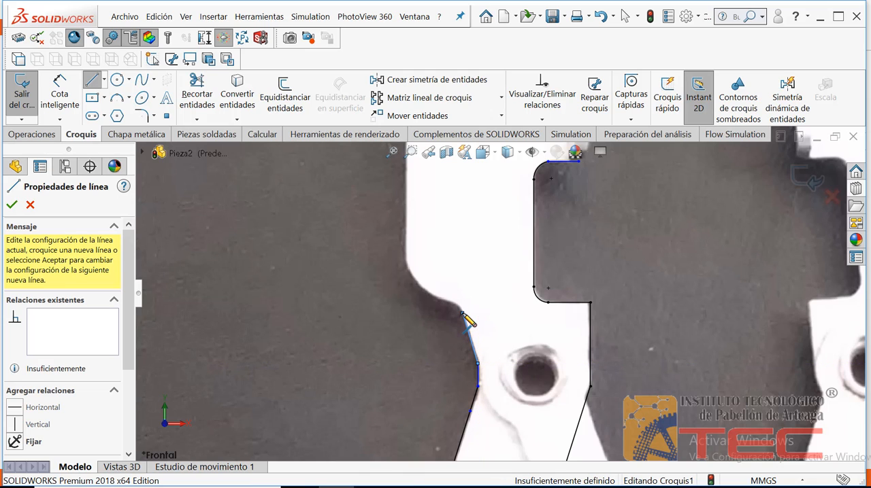
pyautogui.press('Escape')
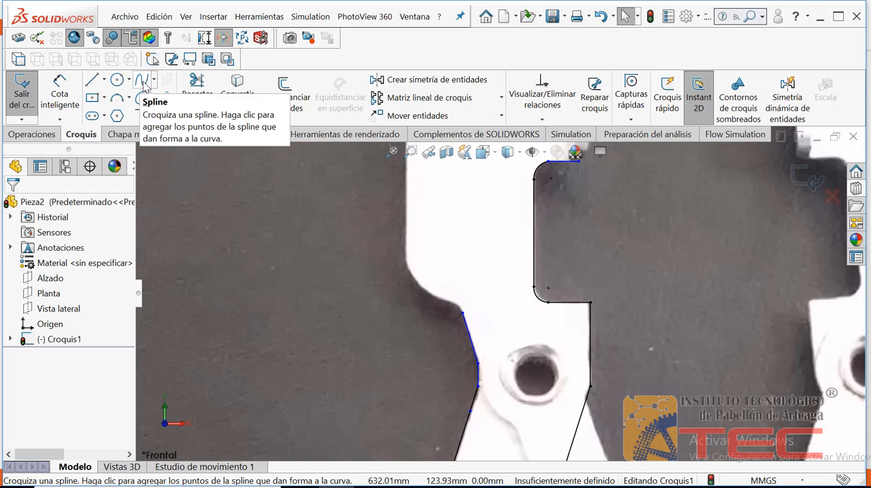
# Step: Sketch a spline from the last line's upper endpoint around the curved shoulder to the start of the jaw's straight outer edge
pyautogui.click(142, 82)
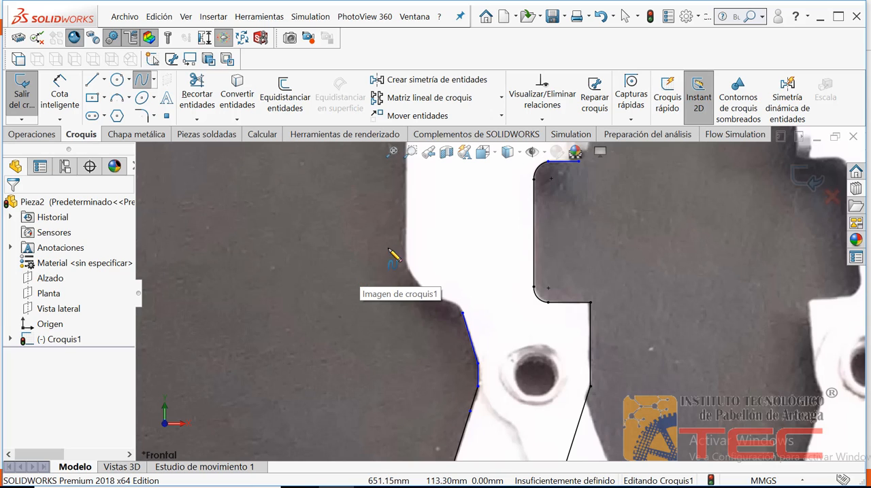
pyautogui.click(462, 314)
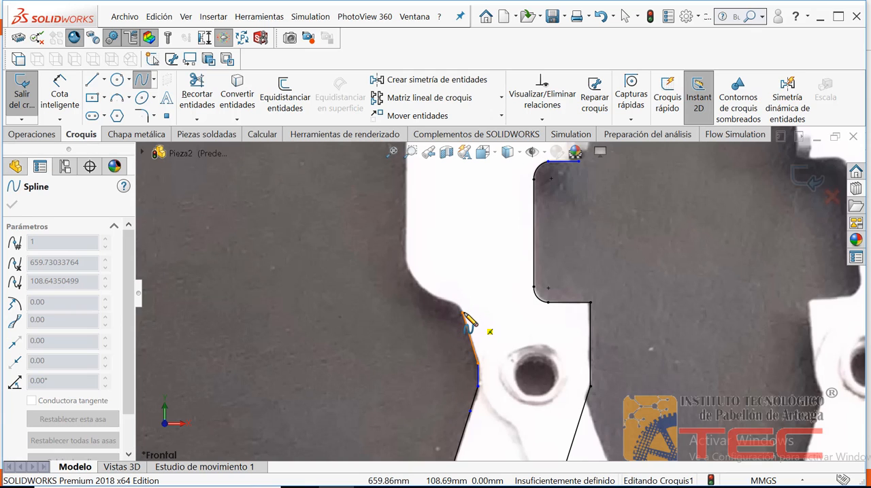
pyautogui.moveTo(463, 315); pyautogui.dragTo(443, 301)
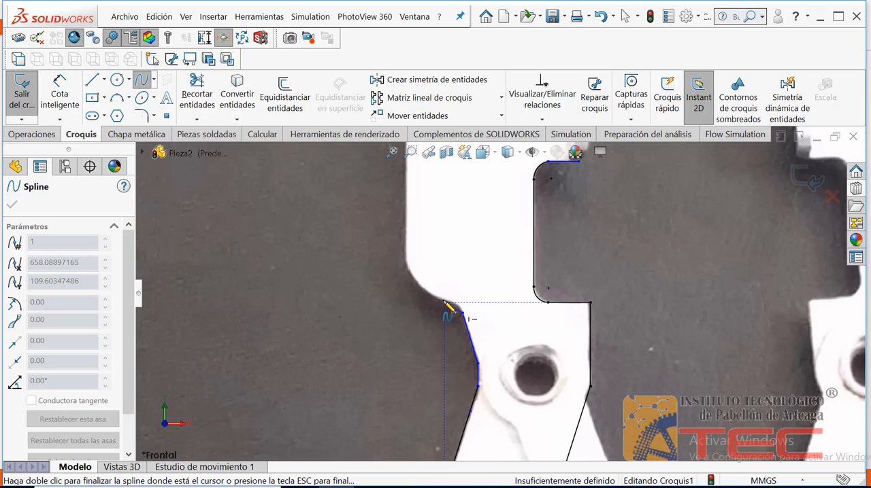
pyautogui.click(444, 303)
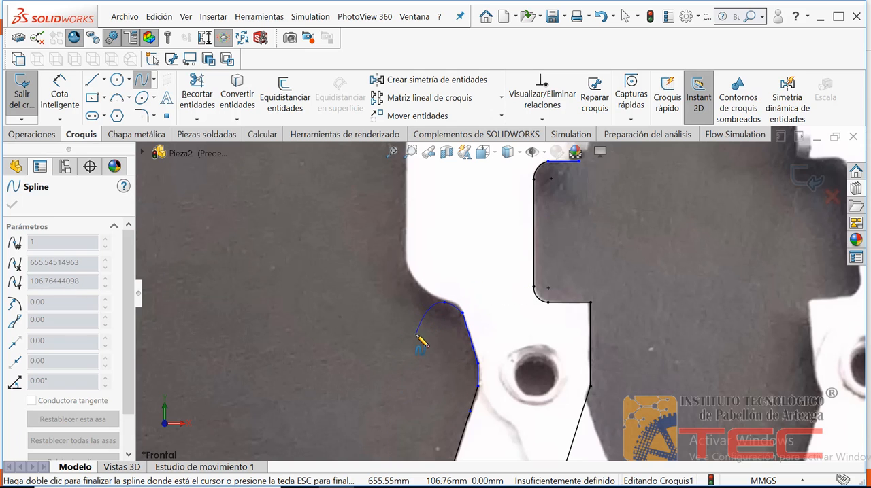
pyautogui.click(444, 302)
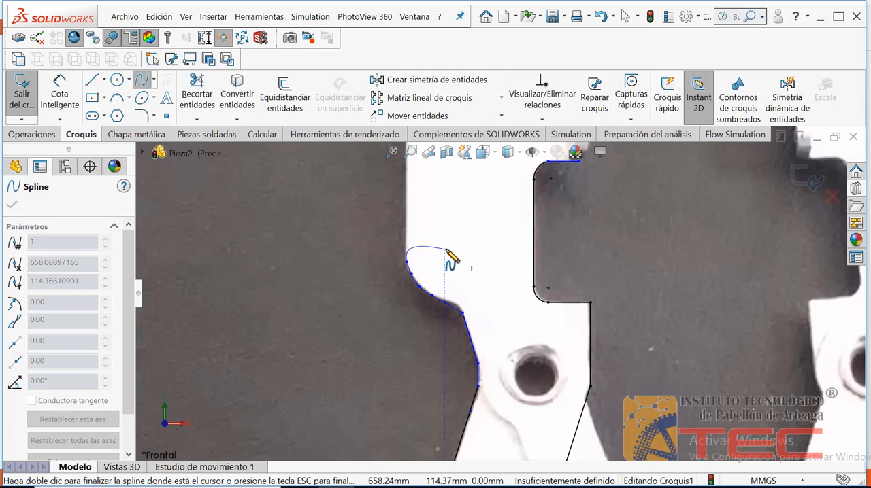
pyautogui.press('Escape')
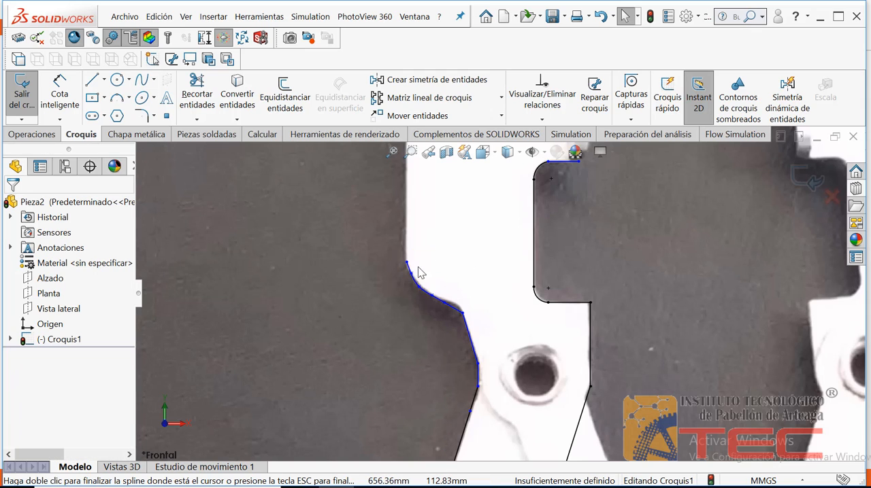
# Step: Reposition the spline's intermediate points so the curve follows the shoulder's edge in the picture
pyautogui.doubleClick(478, 366)
pyautogui.click(411, 152)
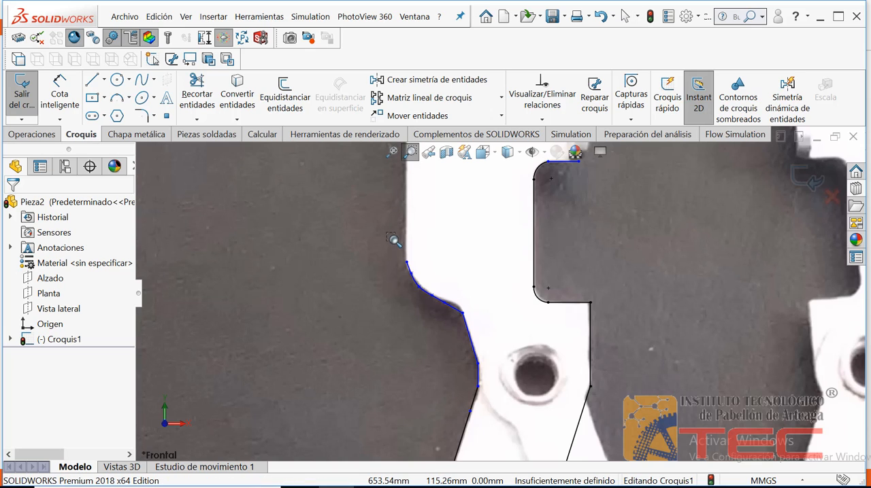
pyautogui.moveTo(394, 241); pyautogui.dragTo(489, 326)
pyautogui.press('Escape')
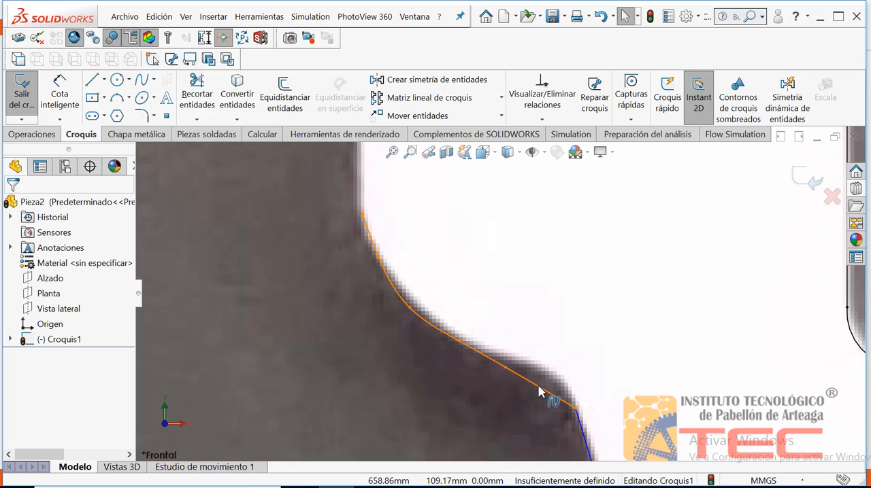
pyautogui.click(506, 368)
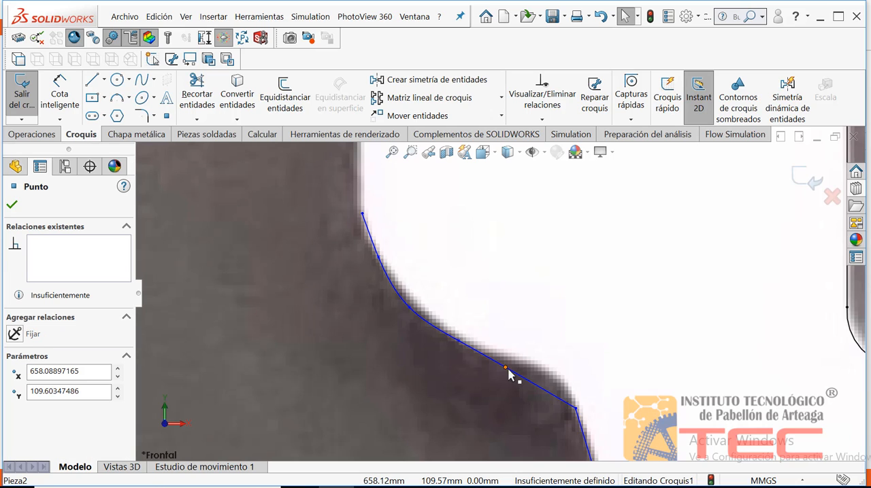
pyautogui.moveTo(519, 376); pyautogui.dragTo(547, 375)
pyautogui.click(494, 383)
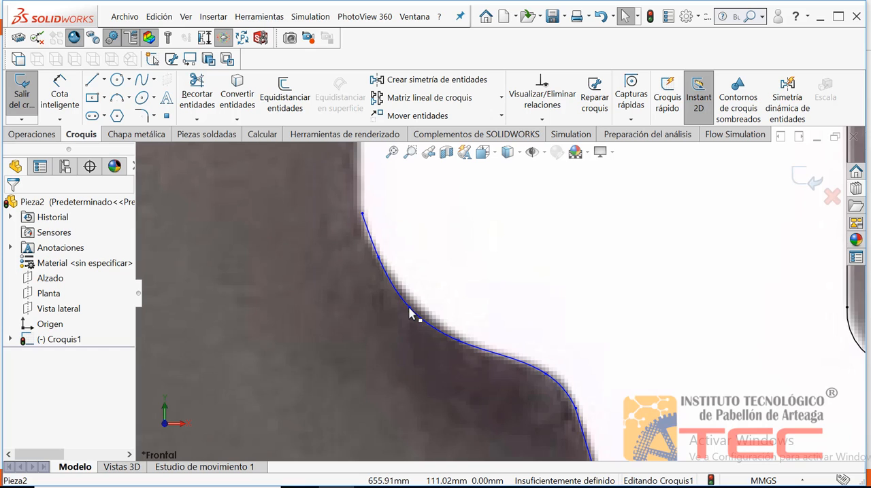
pyautogui.moveTo(409, 308)
pyautogui.mouseDown()
pyautogui.moveTo(418, 296)
pyautogui.moveTo(412, 313)
pyautogui.mouseUp()
pyautogui.click(379, 407)
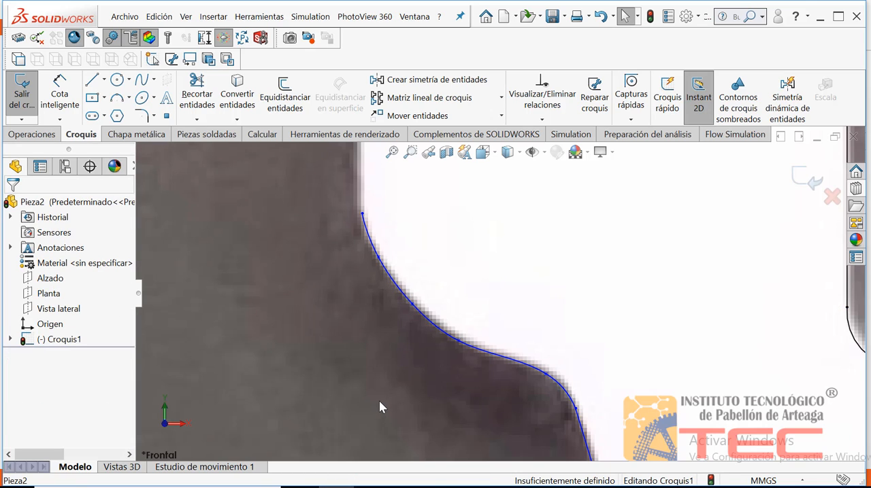
pyautogui.click(391, 152)
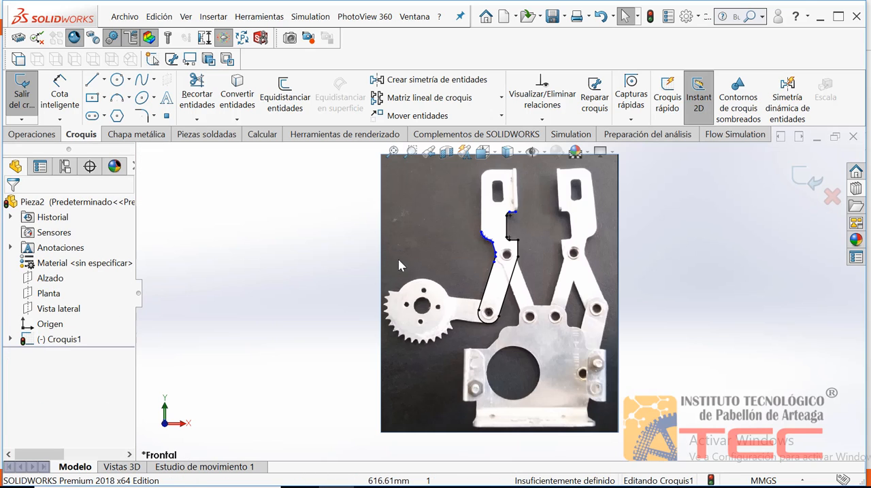
pyautogui.click(410, 152)
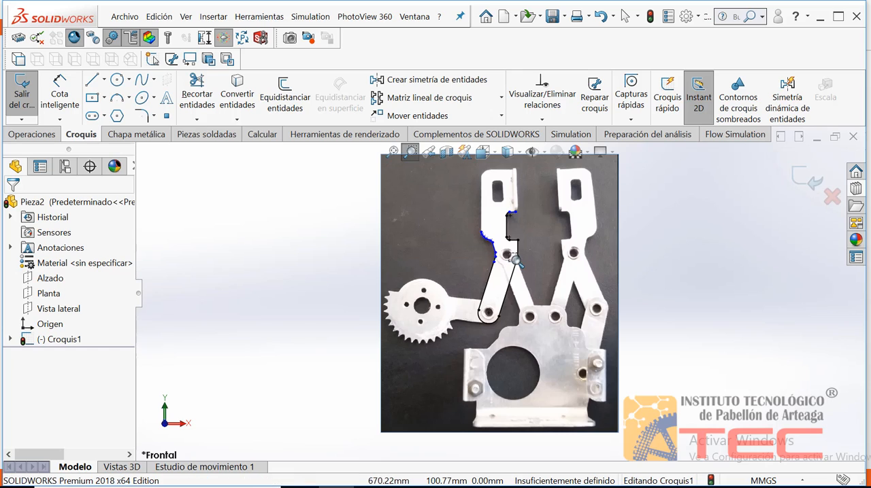
pyautogui.moveTo(515, 261); pyautogui.dragTo(461, 213)
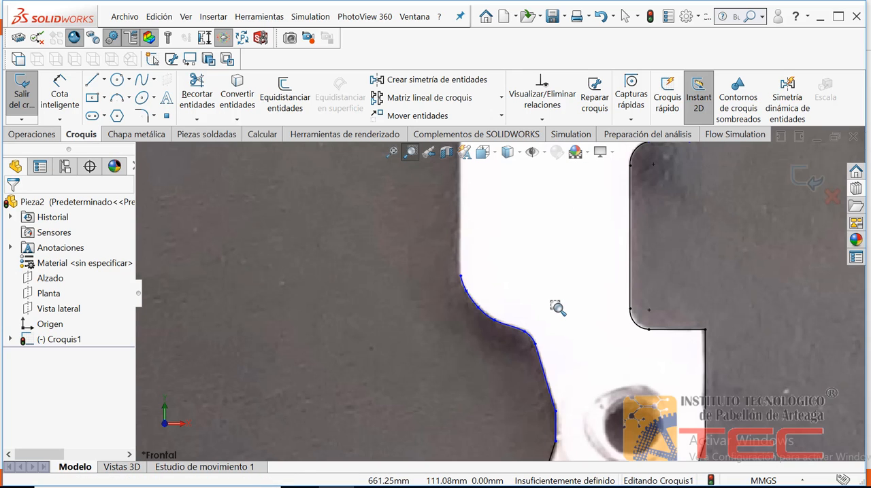
pyautogui.press('Escape')
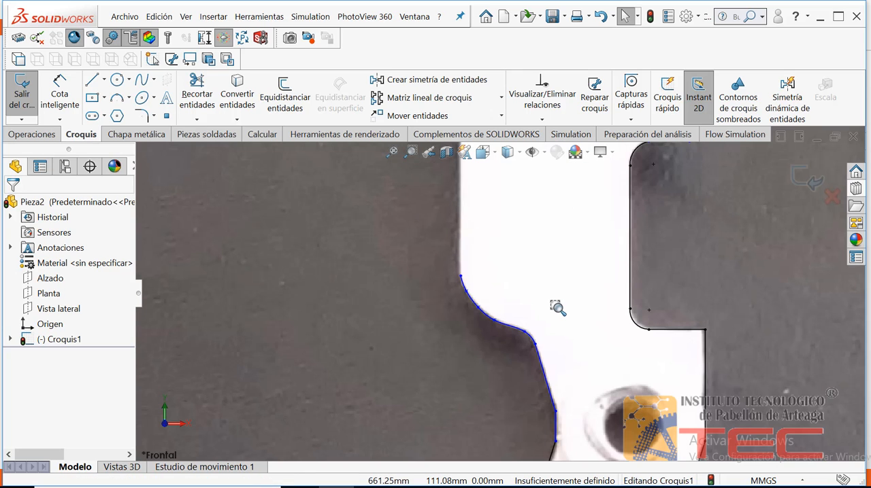
pyautogui.click(392, 152)
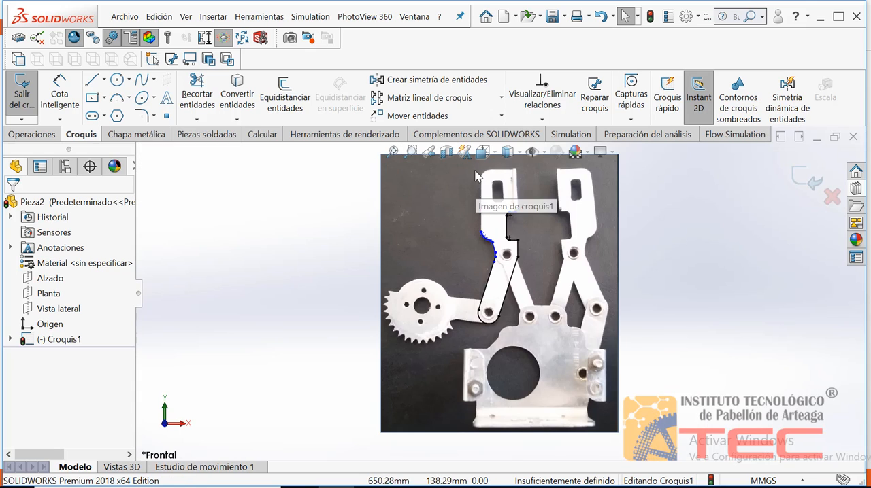
# Step: Draw a vertical line about 24.4 mm long from the spline's upper endpoint along the jaw's straight outer edge
pyautogui.click(410, 151)
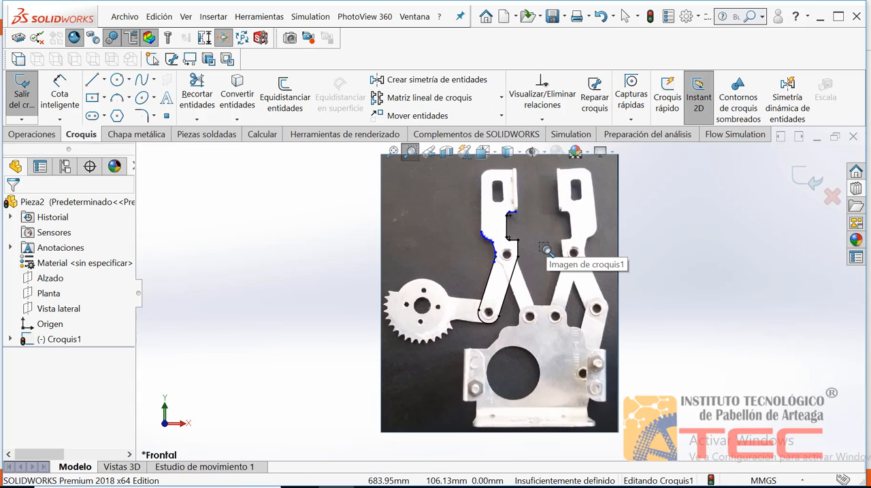
pyautogui.moveTo(544, 249); pyautogui.dragTo(465, 167)
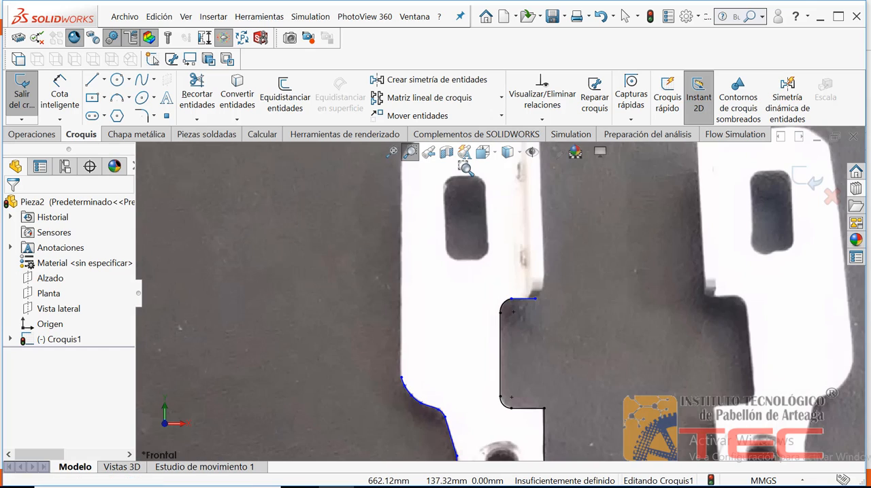
pyautogui.press('Escape')
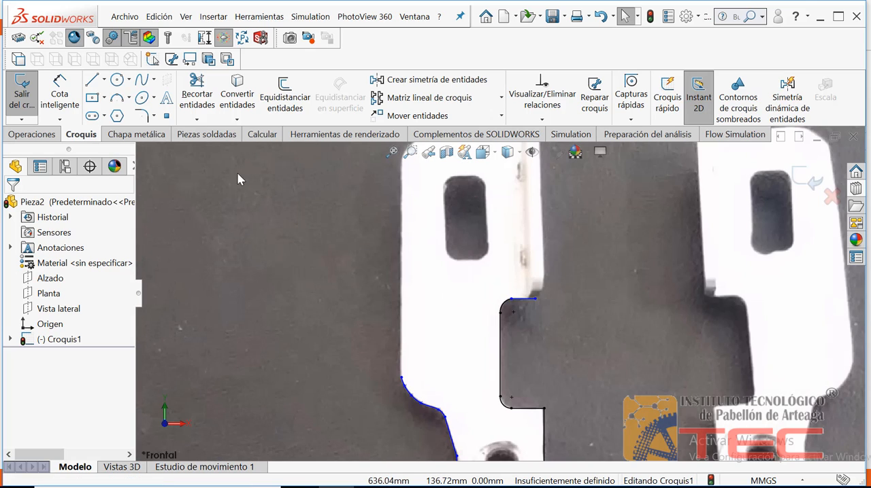
pyautogui.click(92, 80)
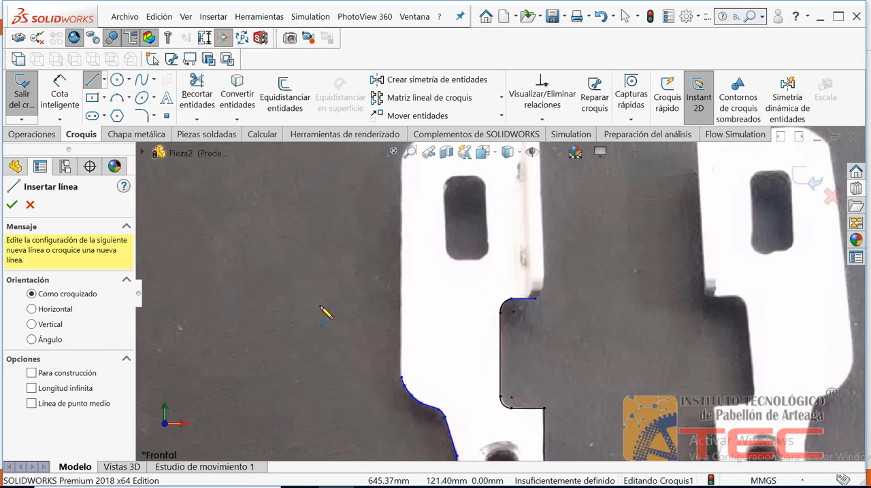
pyautogui.click(402, 379)
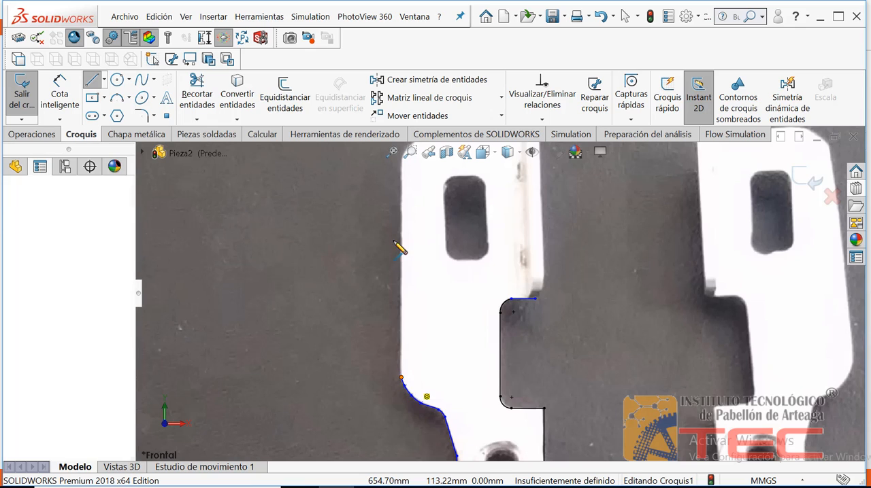
pyautogui.click(402, 164)
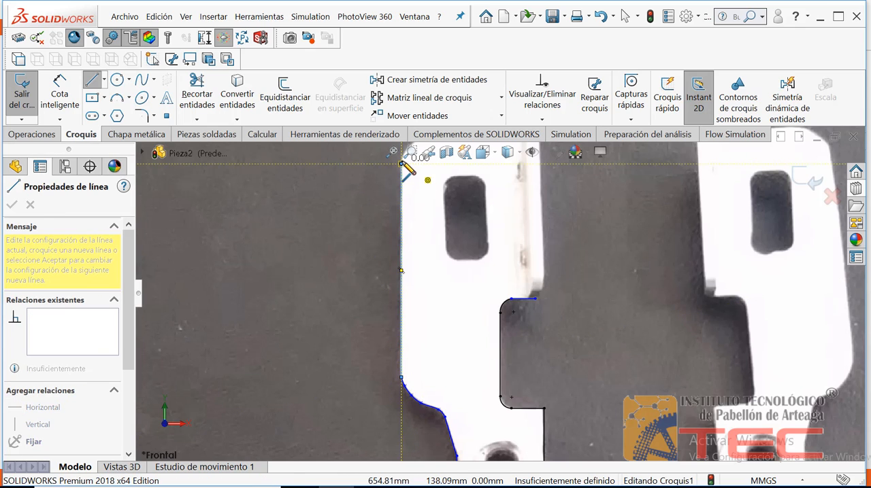
pyautogui.press('Escape')
# Step: Draw a horizontal line about 11 mm long along the jaw's top edge, starting where the rounded outer corner ends
pyautogui.click(392, 151)
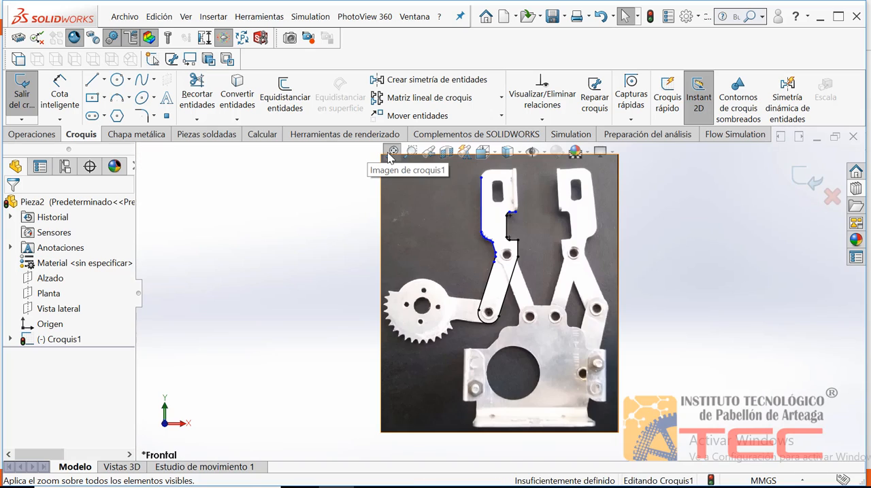
pyautogui.click(410, 150)
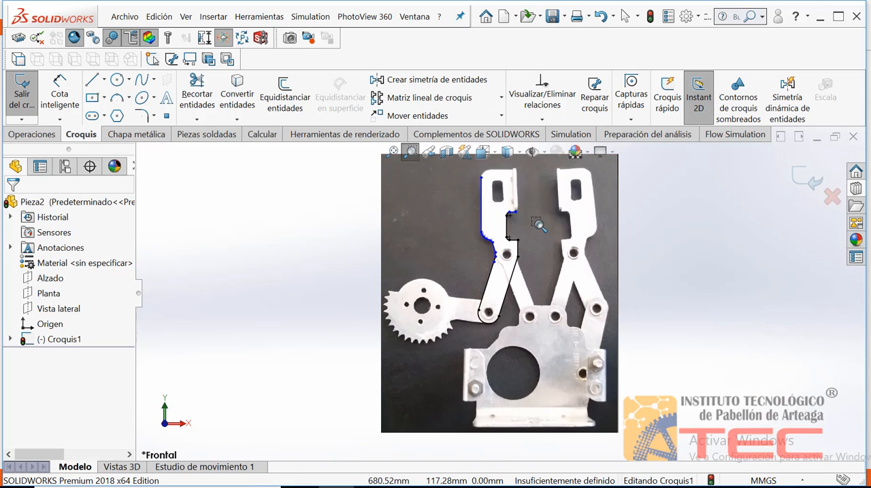
pyautogui.moveTo(537, 224); pyautogui.dragTo(465, 168)
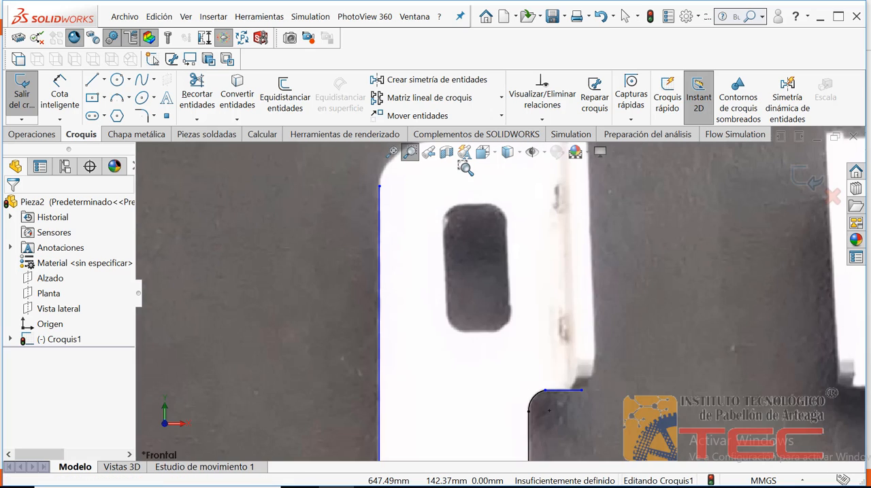
pyautogui.press('Escape')
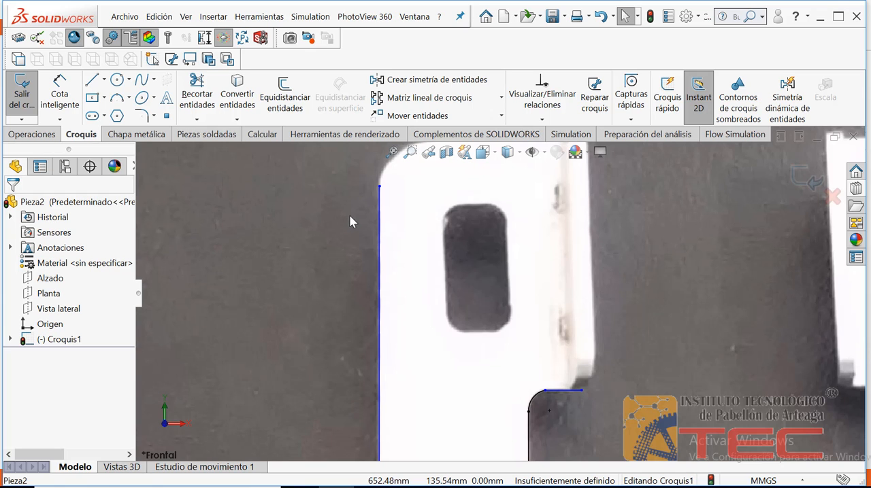
pyautogui.rightClick(349, 215)
pyautogui.moveTo(388, 251)
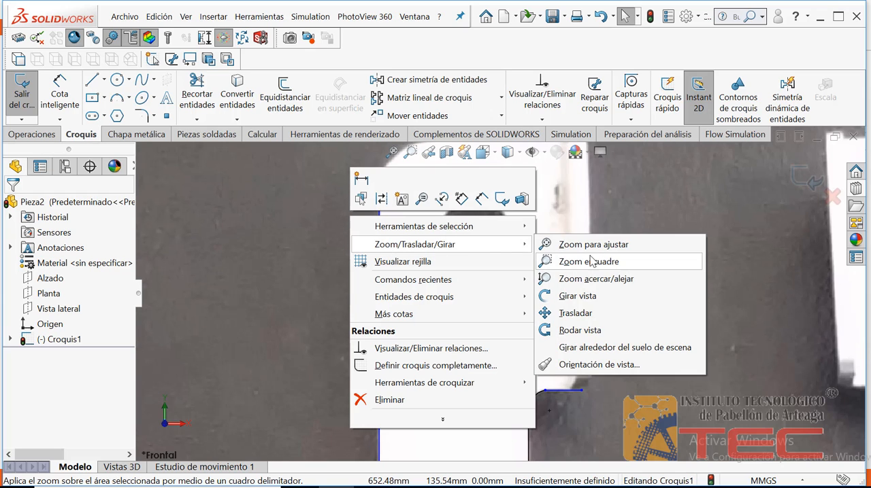
pyautogui.click(583, 278)
pyautogui.moveTo(583, 279); pyautogui.dragTo(604, 266)
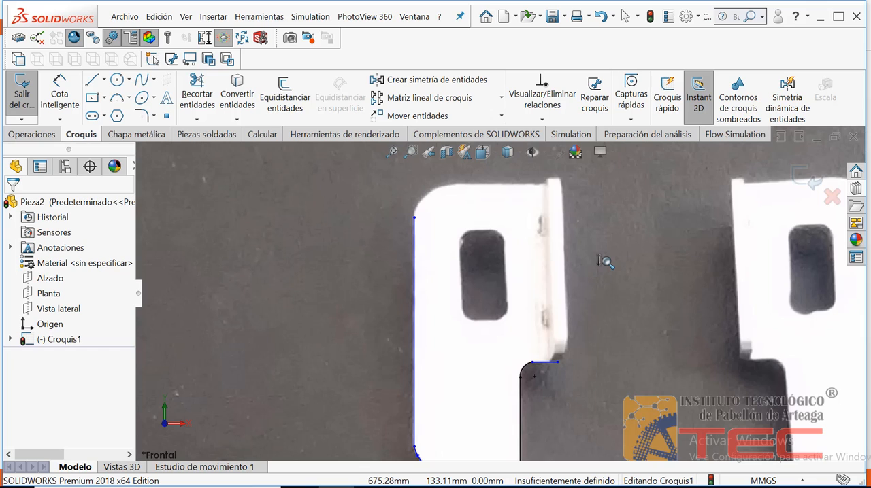
pyautogui.press('Escape')
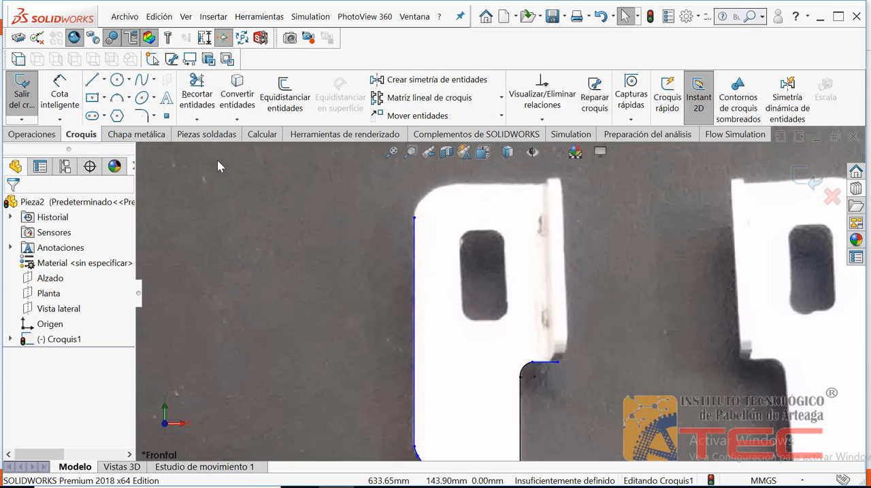
pyautogui.click(96, 83)
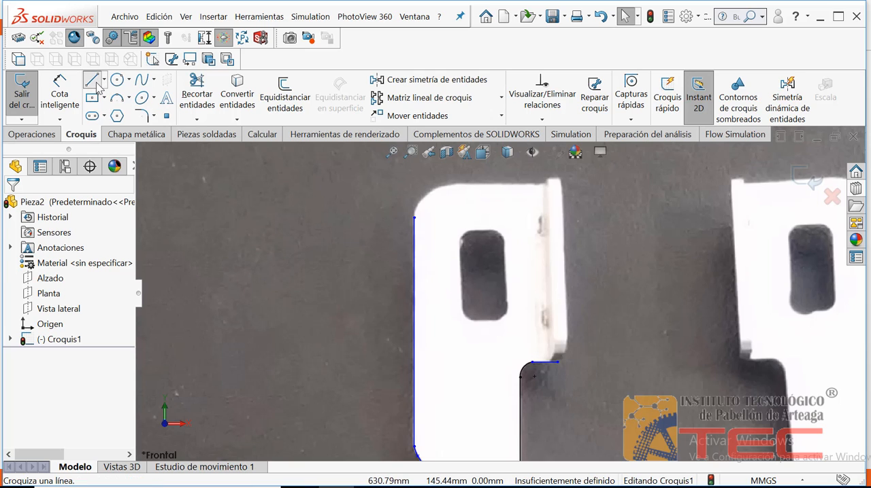
pyautogui.click(455, 184)
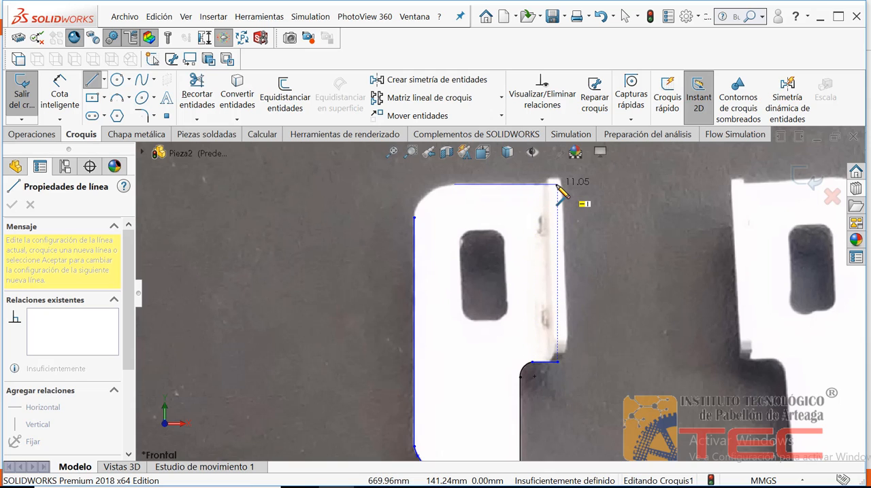
pyautogui.click(557, 184)
pyautogui.press('Escape')
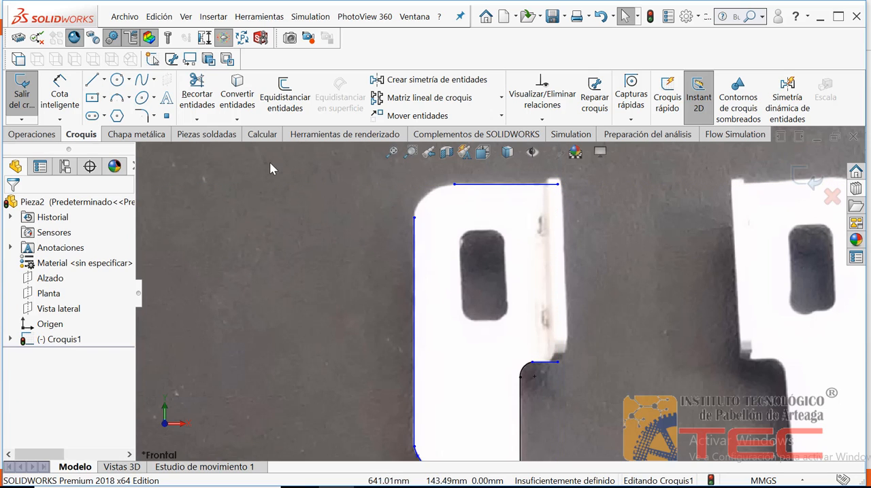
# Step: Round the jaw's upper outer corner with a three-point arc joining the vertical outer line to the horizontal top line
pyautogui.click(120, 99)
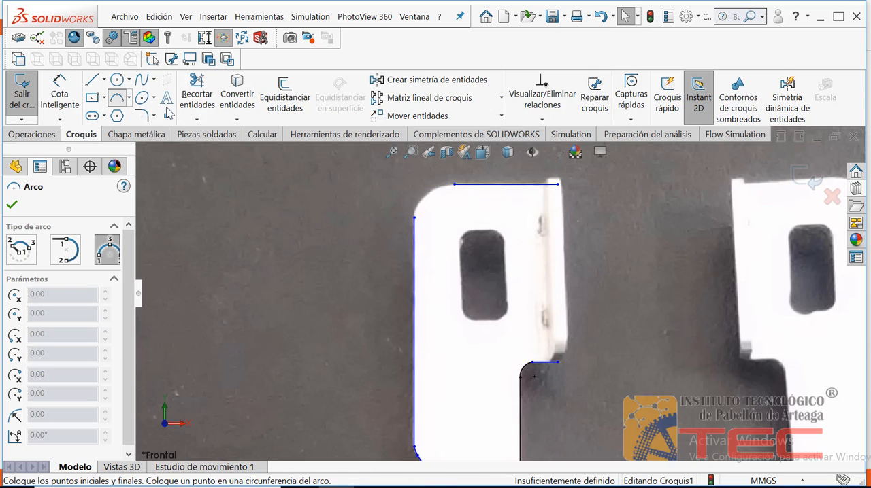
pyautogui.click(414, 218)
pyautogui.click(455, 184)
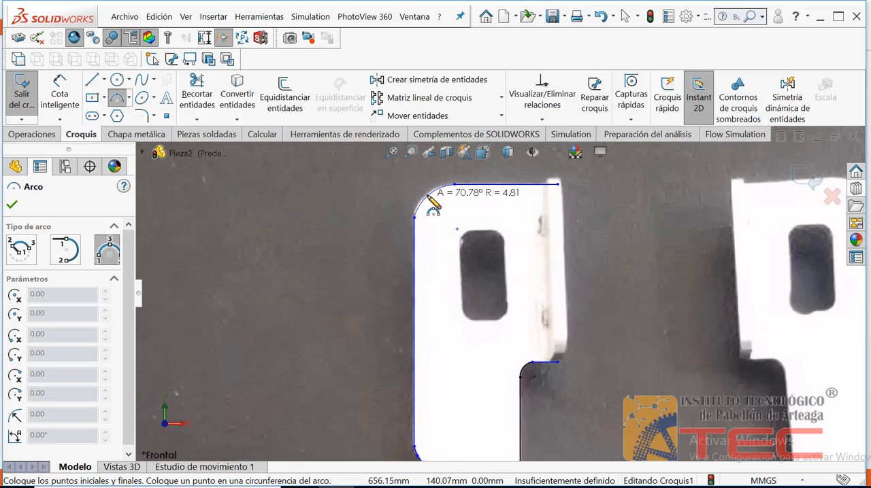
pyautogui.click(428, 196)
pyautogui.press('Escape')
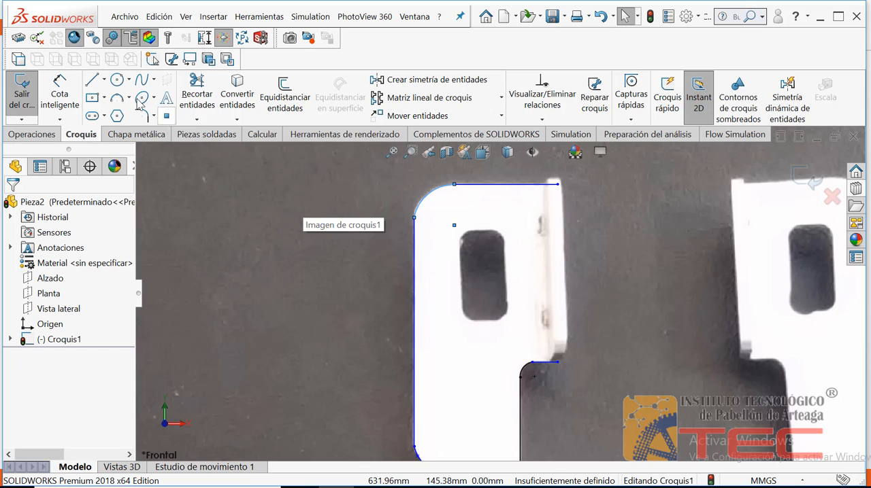
# Step: Close the profile with a vertical line about 19 mm long from the top line's free end to the notch's upper horizontal line
pyautogui.click(92, 80)
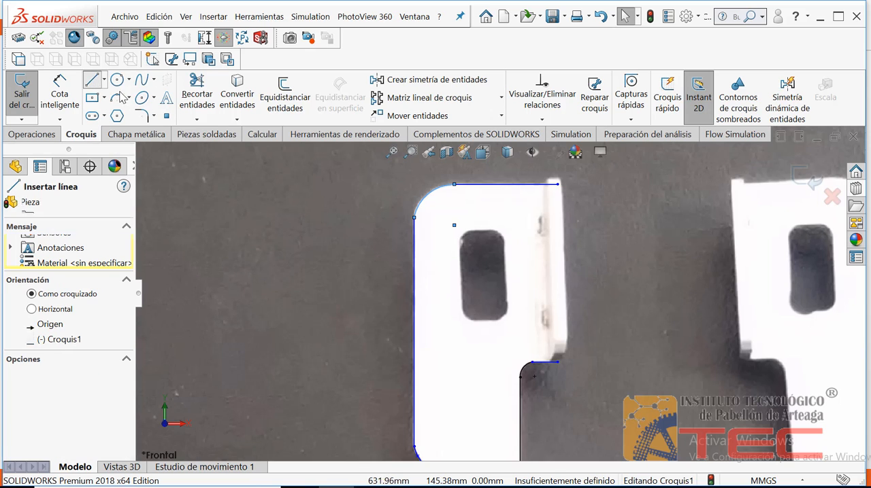
pyautogui.click(557, 184)
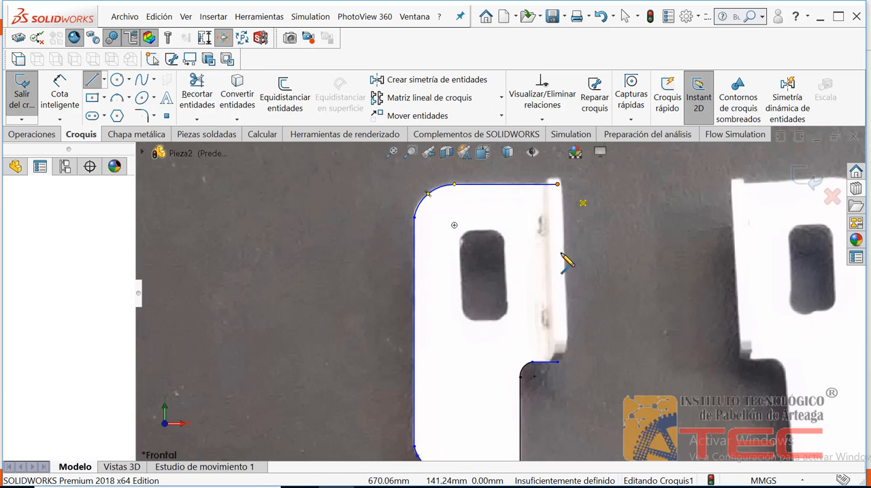
pyautogui.click(557, 362)
pyautogui.press('Escape')
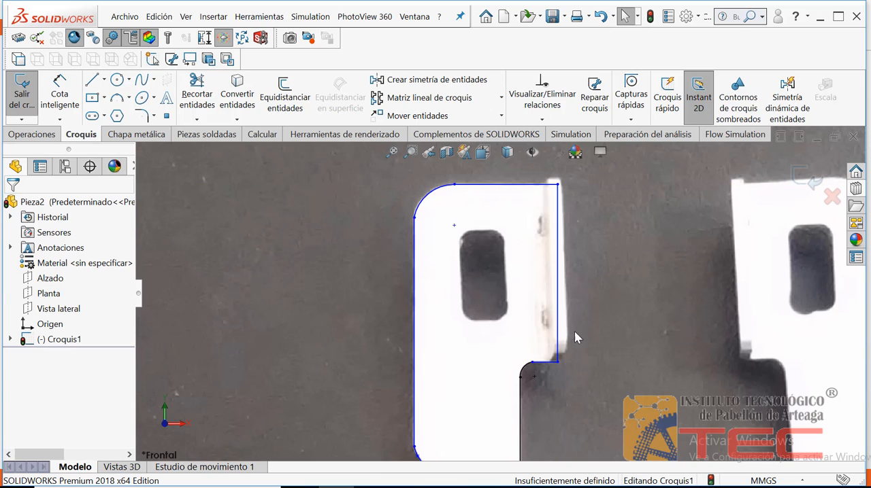
# Step: Move the closing vertical line slightly outward to match the jaw's inner flange edge in the picture
pyautogui.click(558, 291)
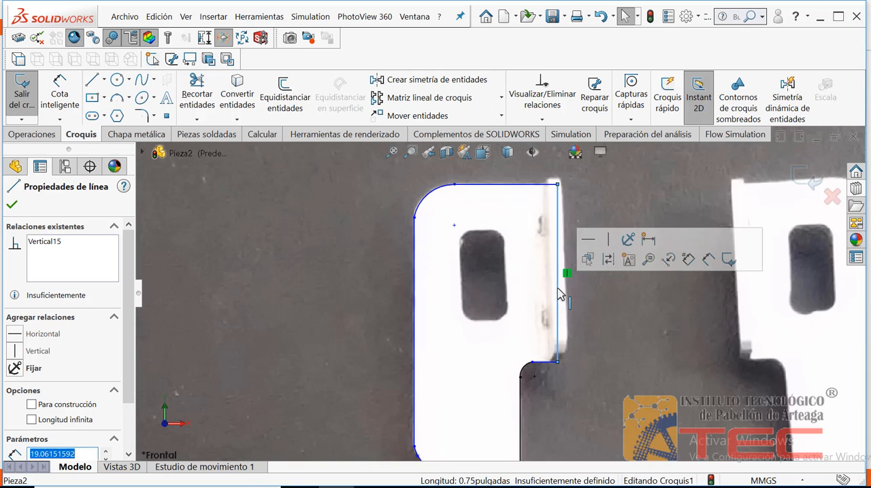
pyautogui.press('Escape')
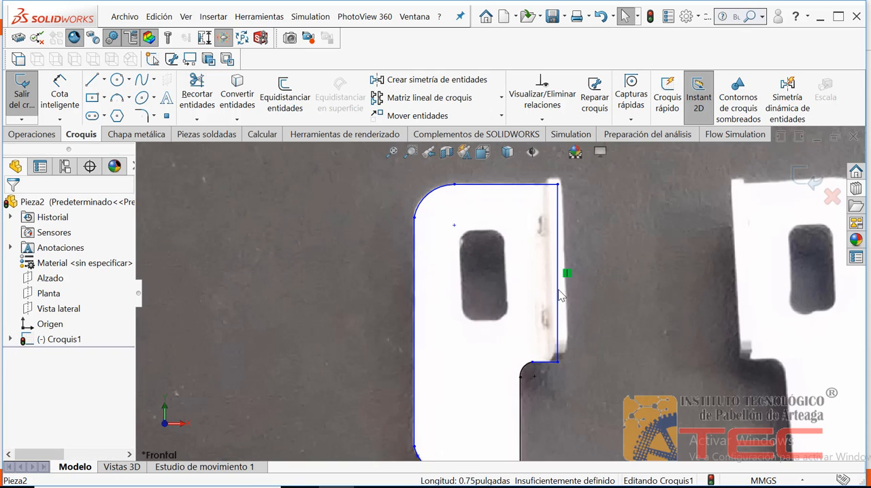
pyautogui.click(558, 214)
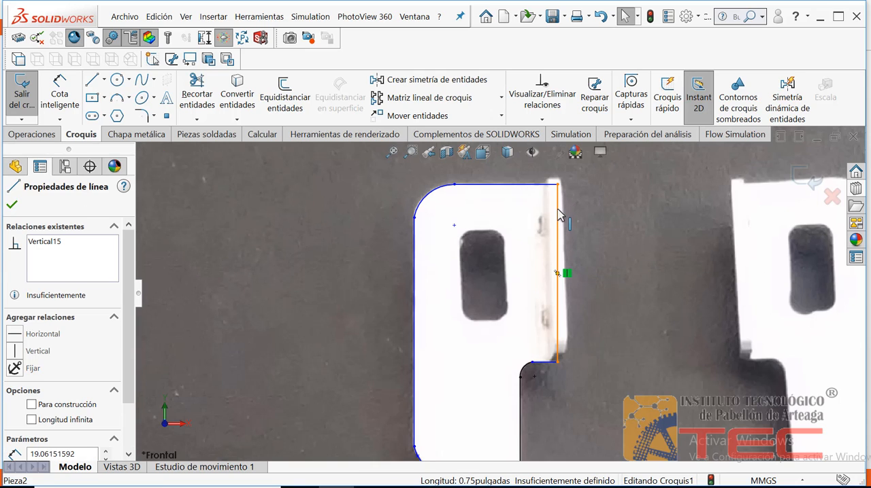
pyautogui.moveTo(562, 215)
pyautogui.mouseDown()
pyautogui.moveTo(583, 215)
pyautogui.moveTo(539, 215)
pyautogui.moveTo(622, 215)
pyautogui.moveTo(564, 222)
pyautogui.mouseUp()
pyautogui.click(598, 260)
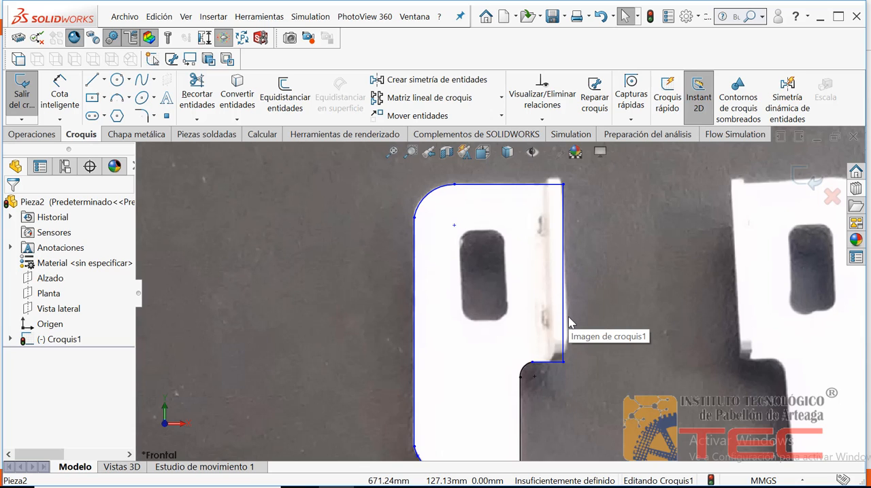
# Step: Extrude the closed jaw profile as a boss with a blind depth of 1.5 mm from the sketch plane
pyautogui.click(393, 151)
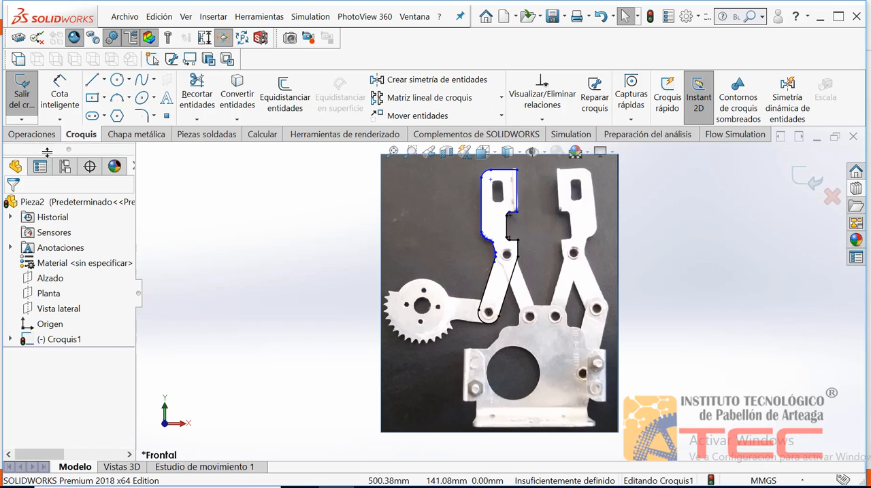
pyautogui.click(32, 135)
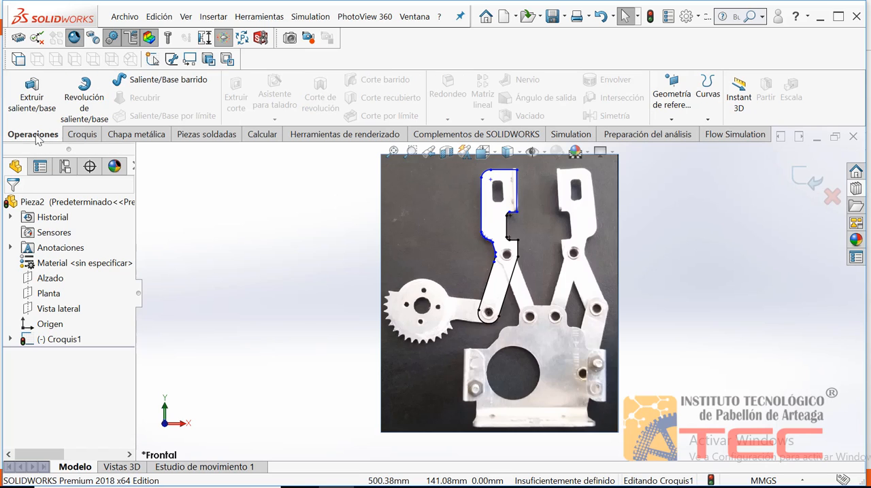
pyautogui.click(32, 91)
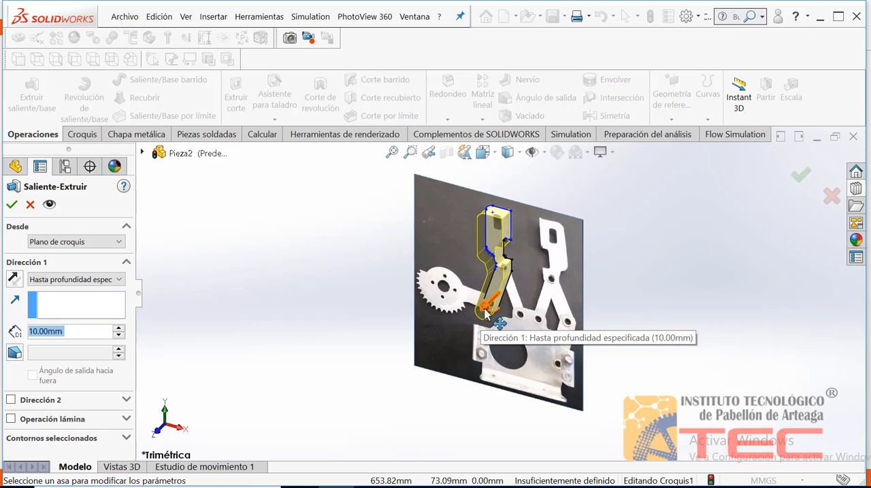
pyautogui.moveTo(484, 310)
pyautogui.mouseDown()
pyautogui.moveTo(460, 348)
pyautogui.moveTo(515, 294)
pyautogui.moveTo(451, 350)
pyautogui.mouseUp()
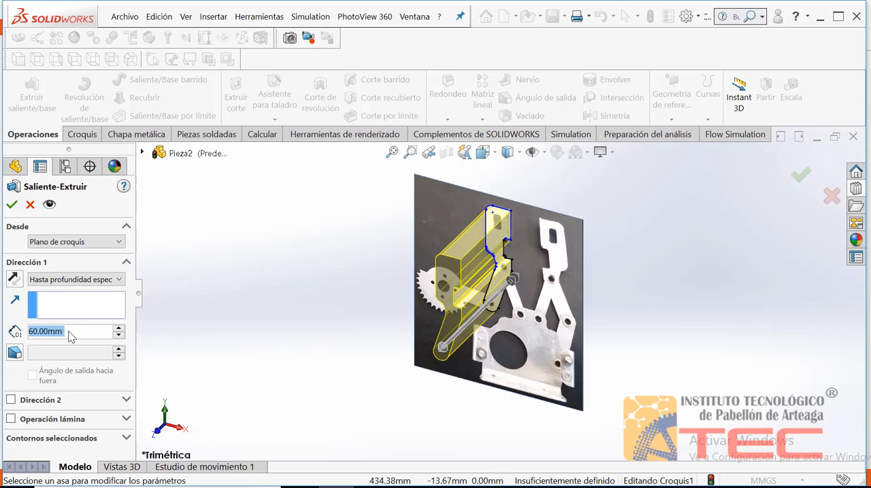
pyautogui.write('1.5mm')
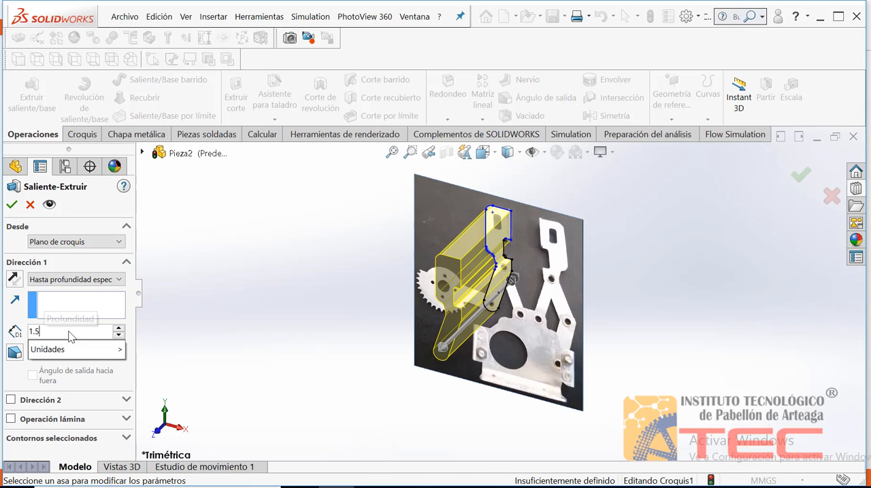
pyautogui.click(11, 210)
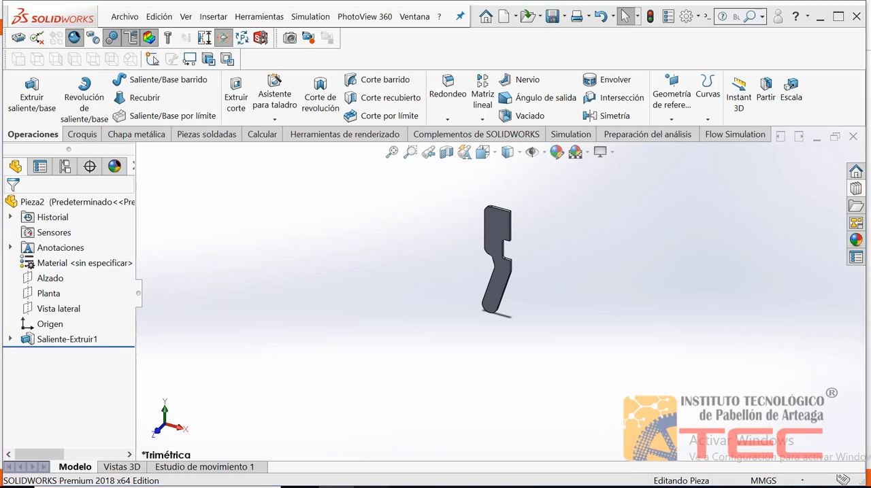
# Step: Consult Práctica N°9 in the Nitro Pro PDF manual and save the SolidWorks part as Practica_9 in the Escritorio folder
pyautogui.click(372, 486)
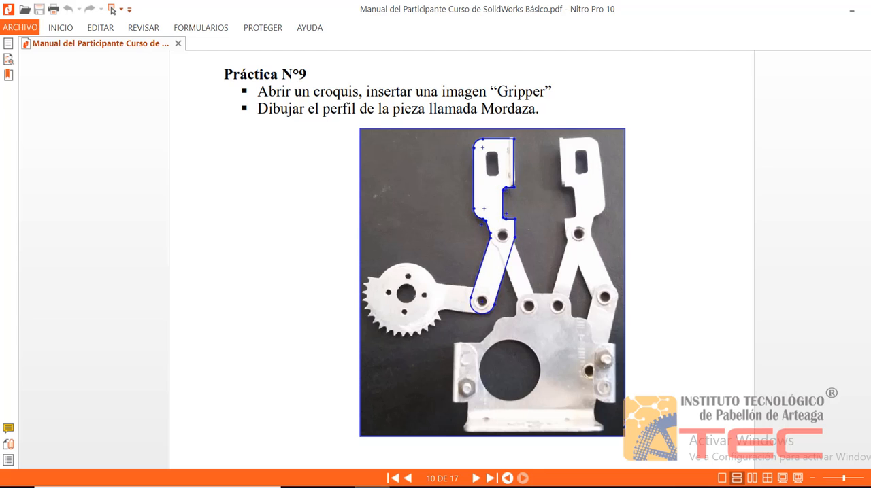
pyautogui.hotkey('alt', 'Tab')
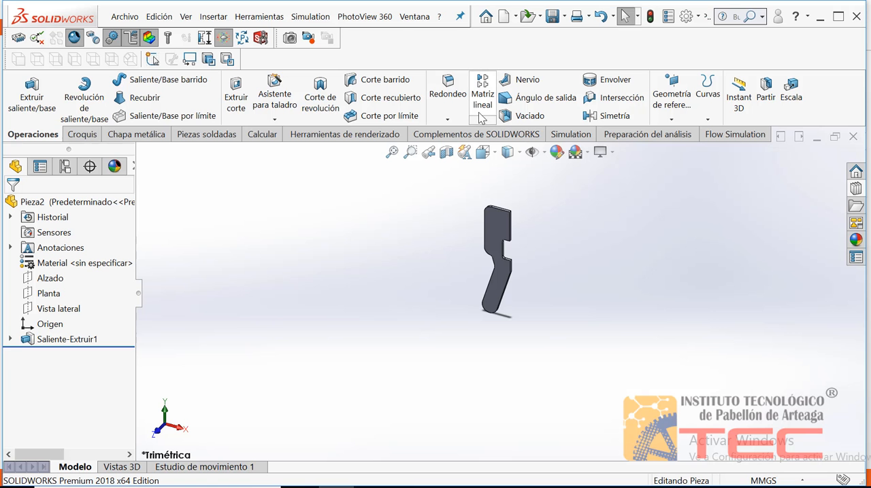
pyautogui.click(124, 17)
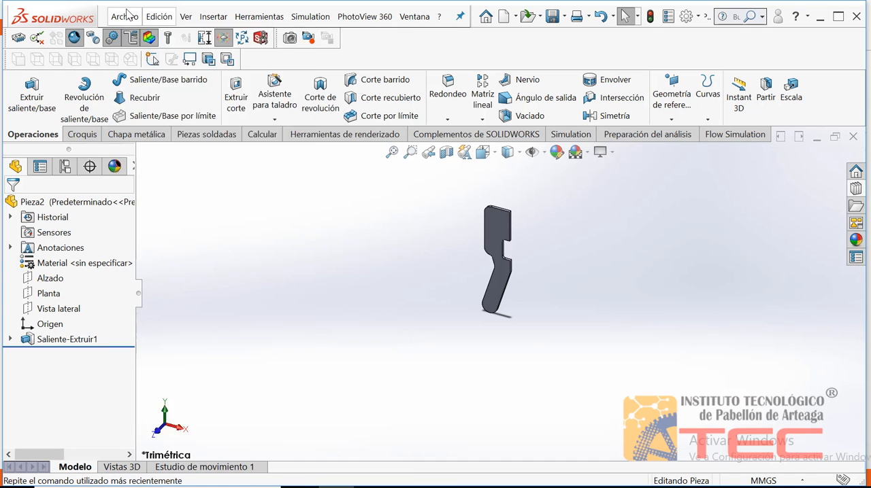
pyautogui.click(134, 176)
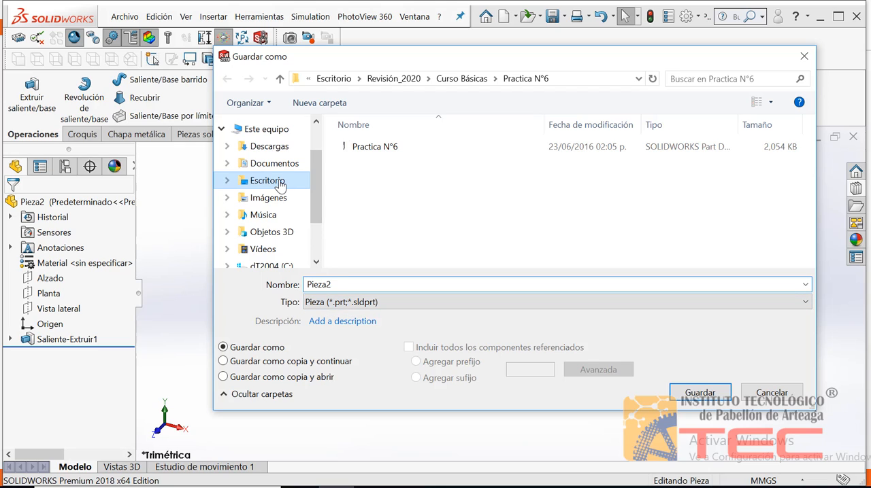
pyautogui.click(257, 181)
pyautogui.click(340, 285)
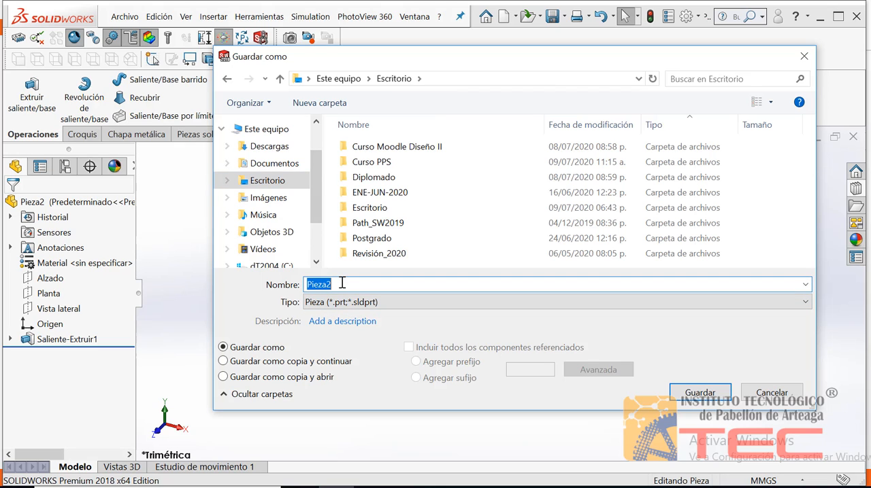
pyautogui.write('Practica_9')
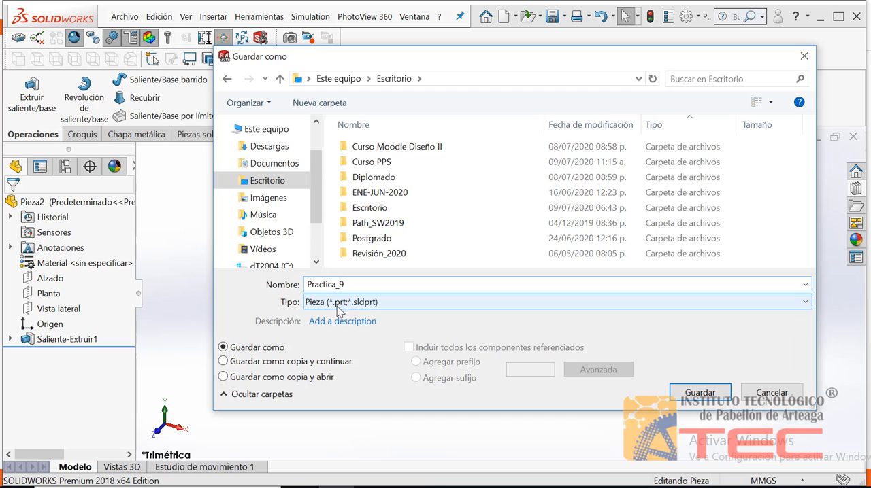
pyautogui.click(692, 394)
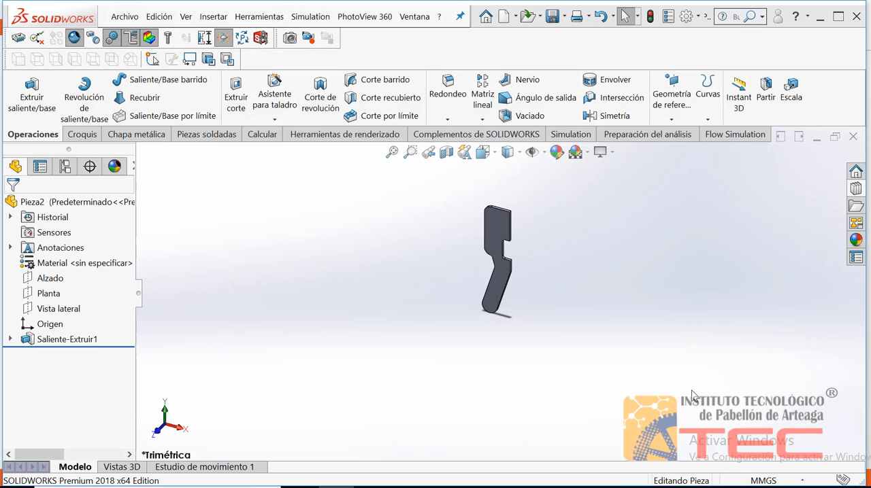